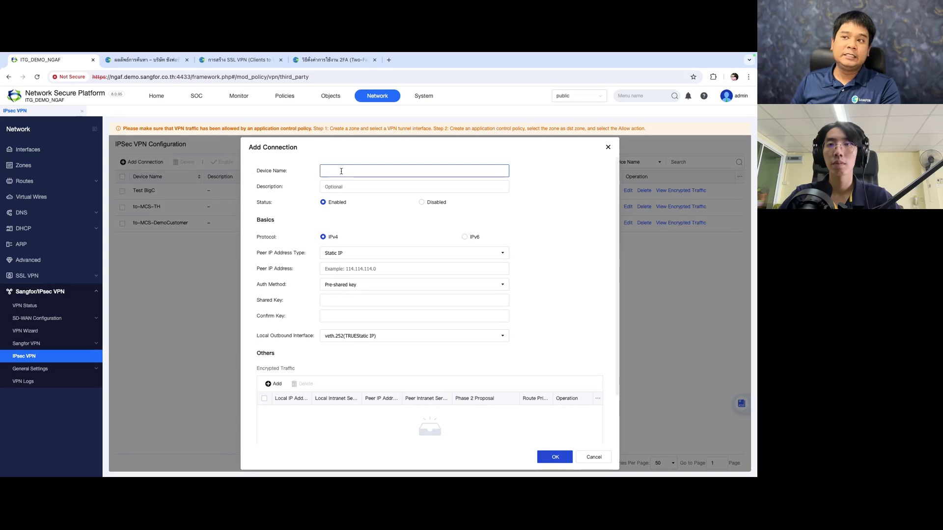
Name the new IPSec VPN connection BR1 and consult the Basics slide for reference
text(BR1)
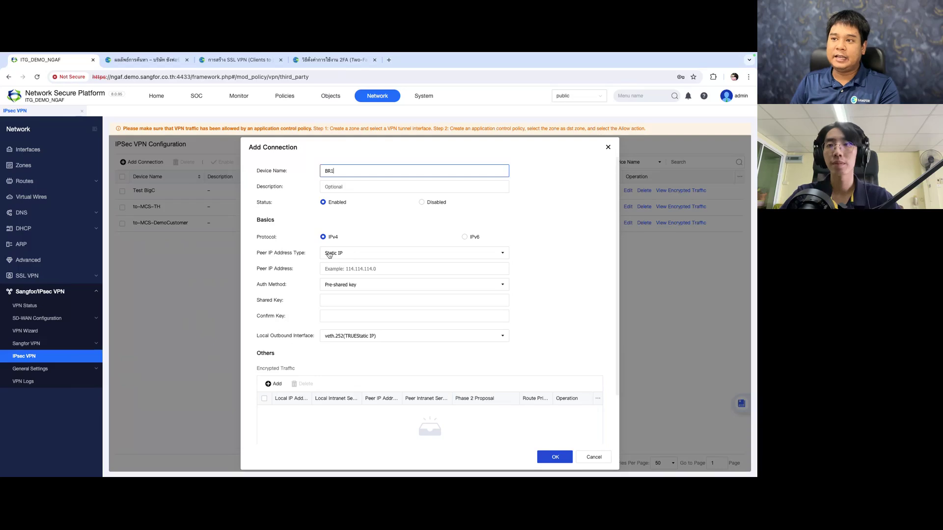
key(alt+Tab)
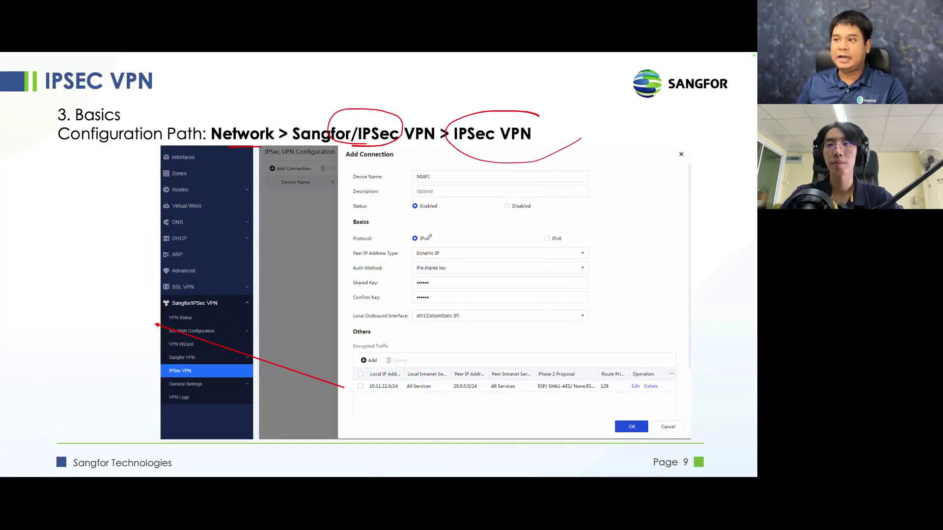
key(alt+Tab)
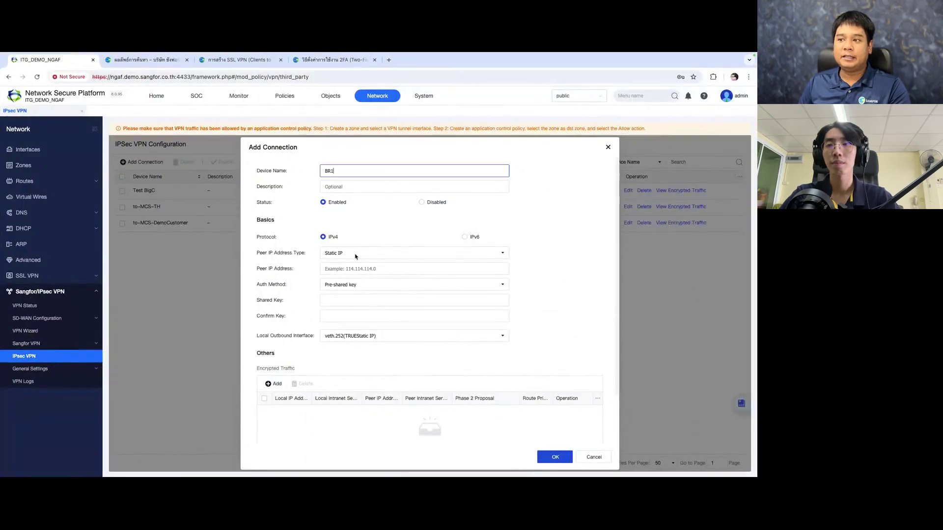
Try the Dynamic Domain and Dynamic IP peer address types, return to Static IP and go to the peer IP address entry
click(356, 254)
click(352, 278)
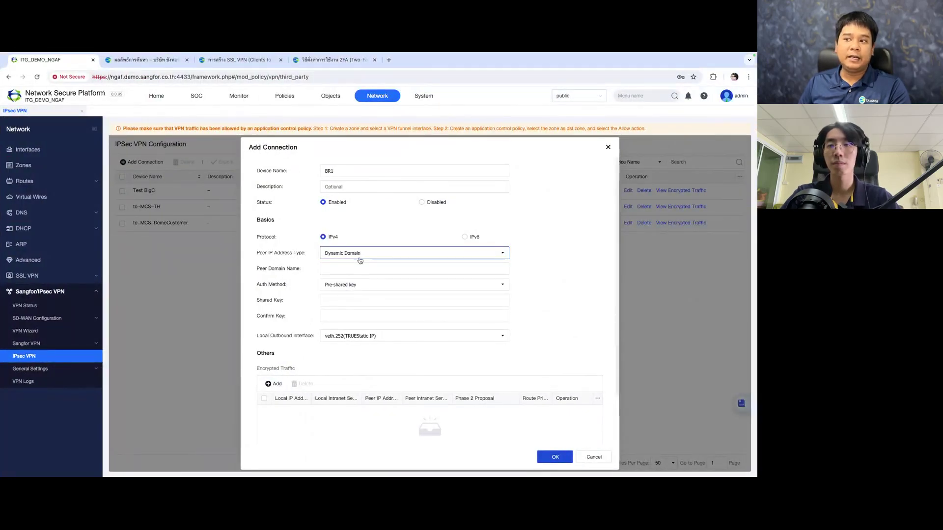
click(359, 256)
click(354, 289)
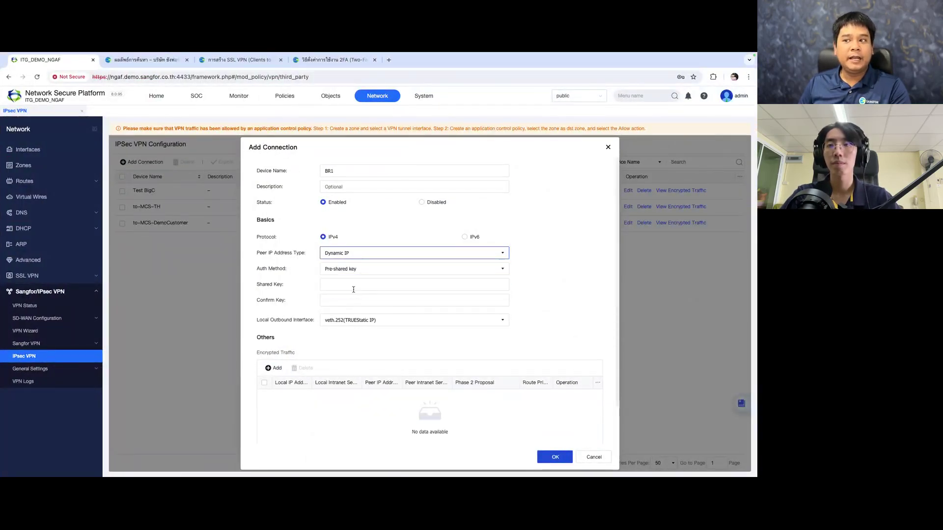
click(352, 253)
click(356, 266)
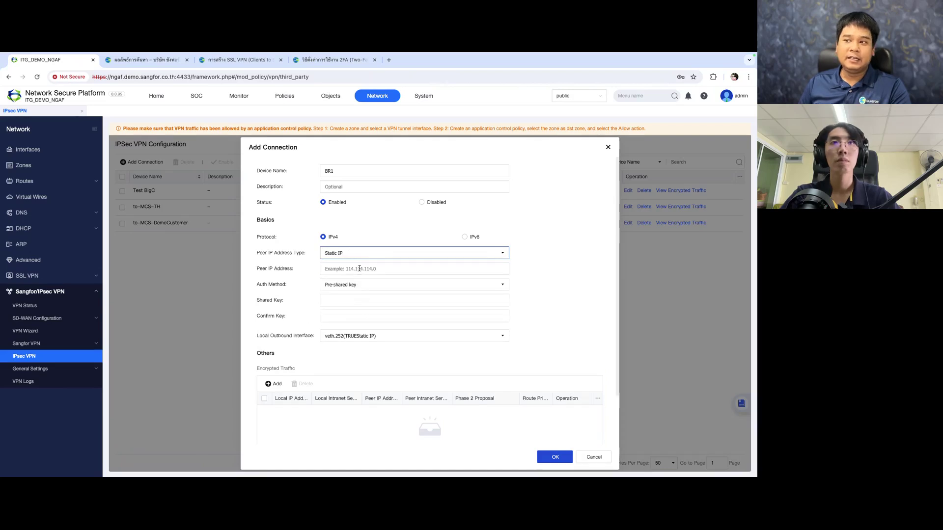
click(359, 269)
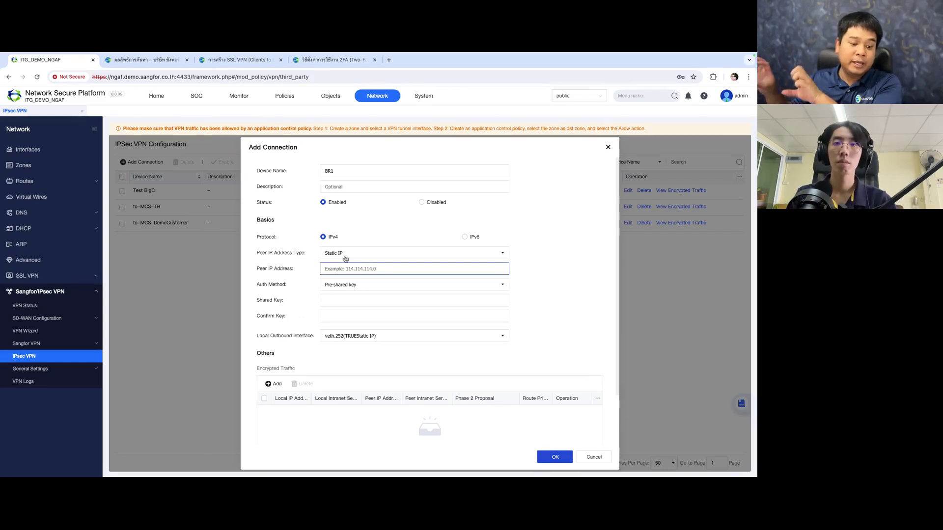
Switch the peer IP address type to Dynamic IP and back to Static IP, ready for a peer address
click(345, 259)
click(357, 290)
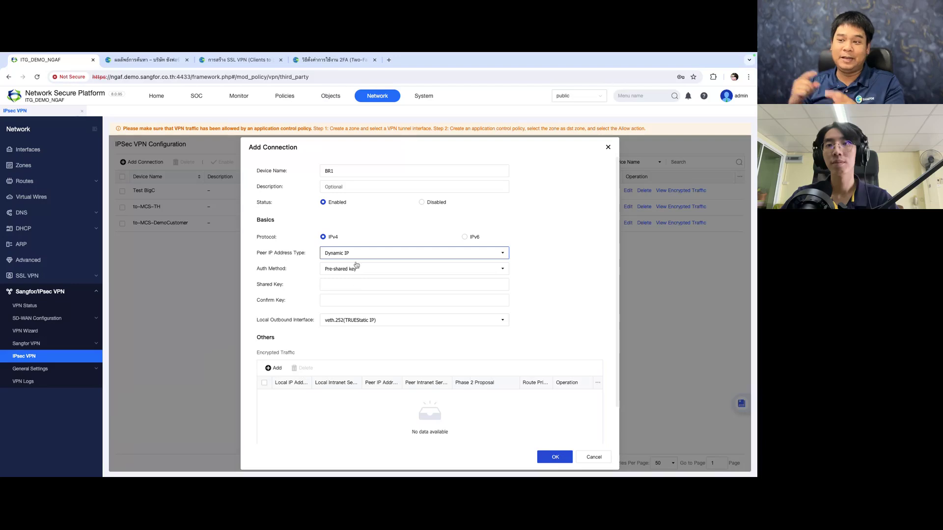
click(356, 254)
click(348, 266)
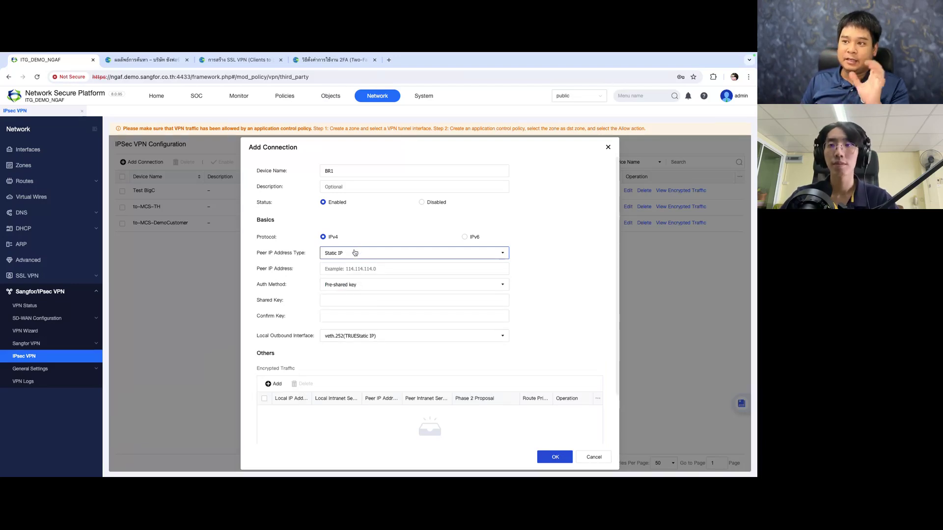
click(346, 269)
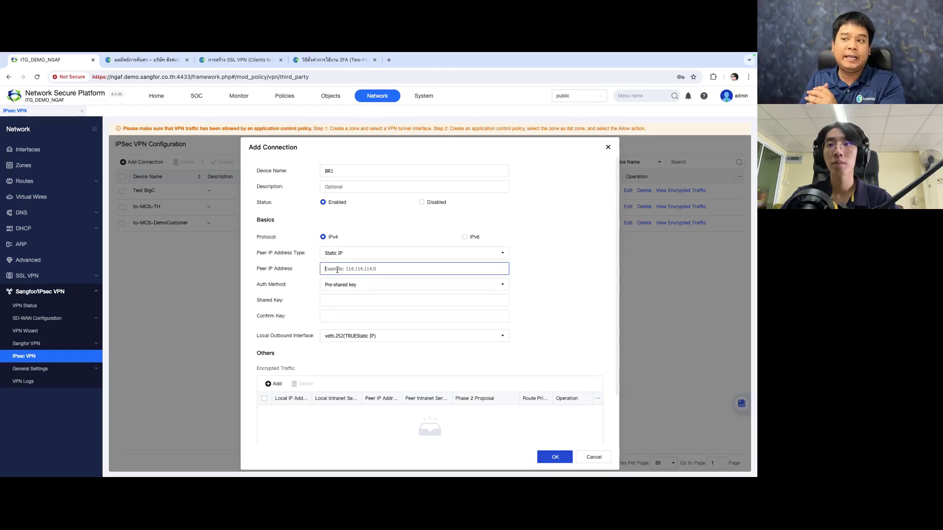
Choose Pre-shared key as the authentication method and inspect its shared and confirm key entries
click(349, 285)
click(355, 300)
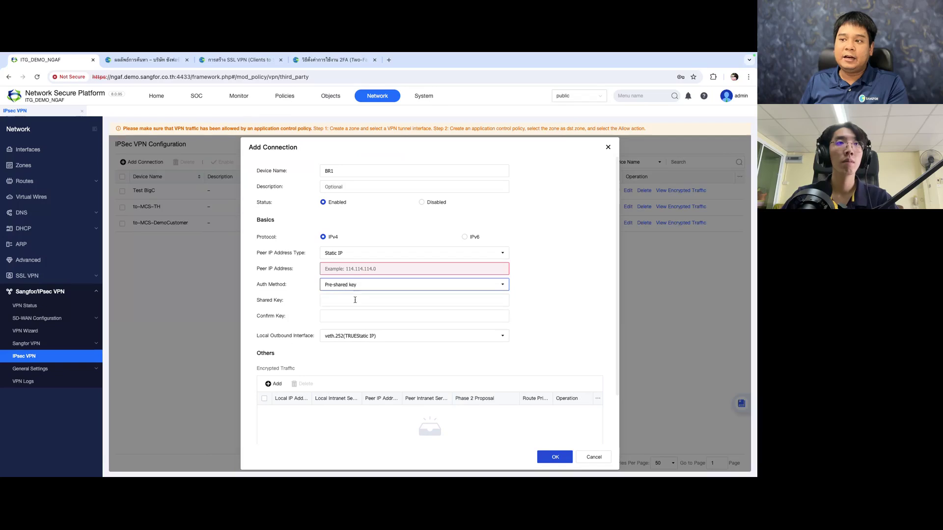
click(355, 299)
click(343, 317)
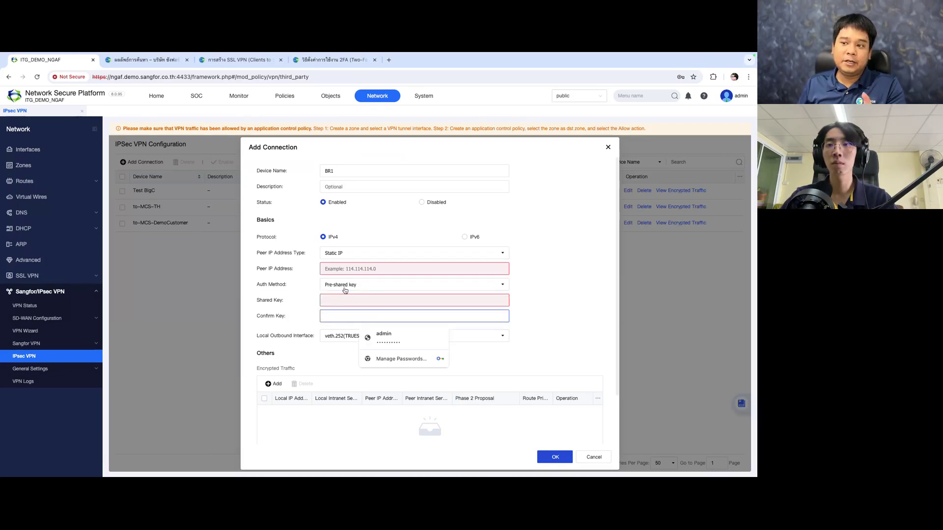
Try Certificate based authentication, view the import form for a local certificate and cancel it
click(345, 290)
click(346, 309)
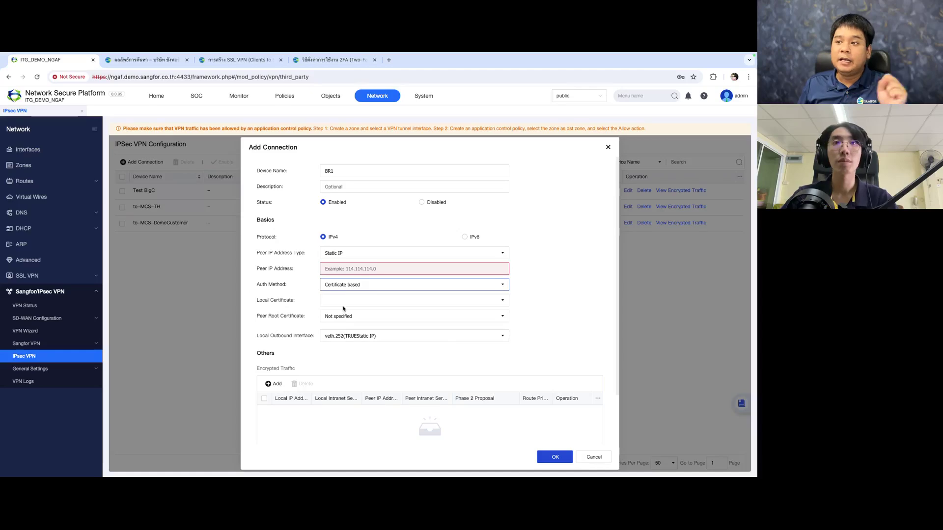
click(343, 303)
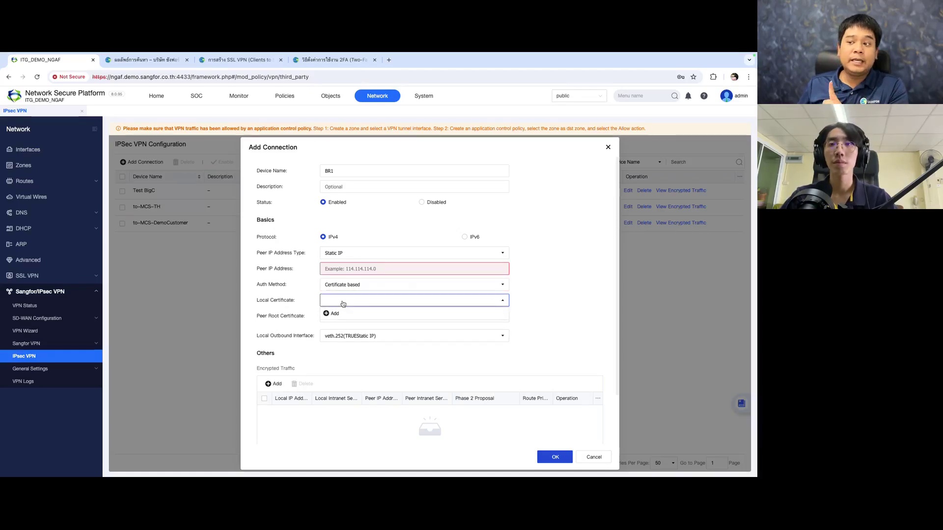
click(344, 314)
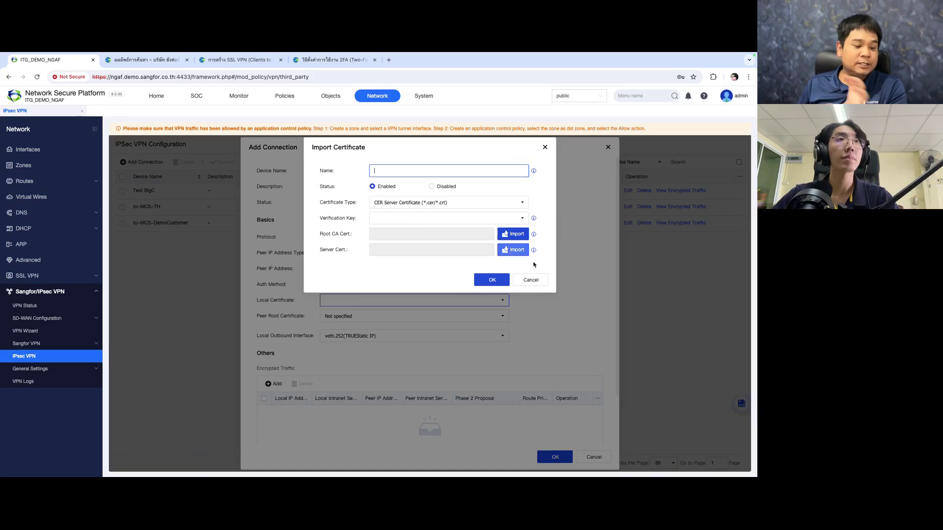
click(531, 280)
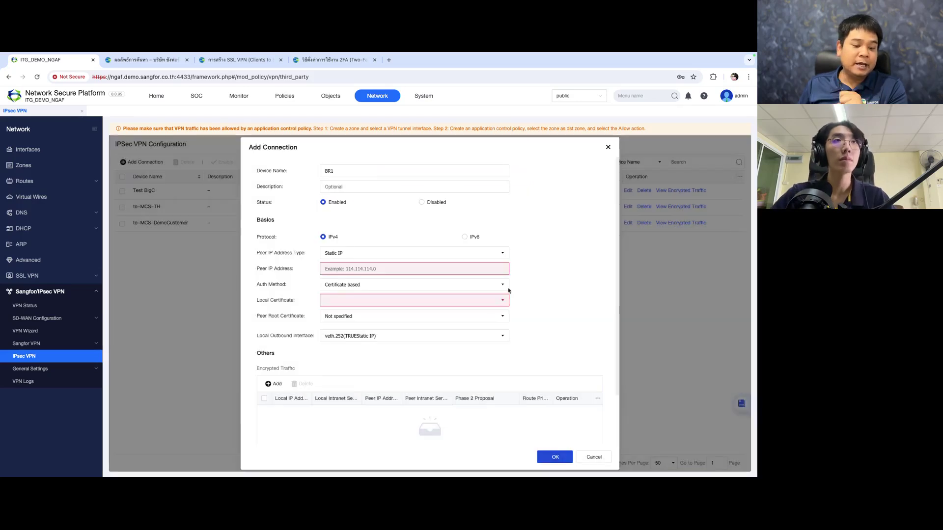
Try SM2 Certificate V1.1 as the authentication method for the connection
click(346, 285)
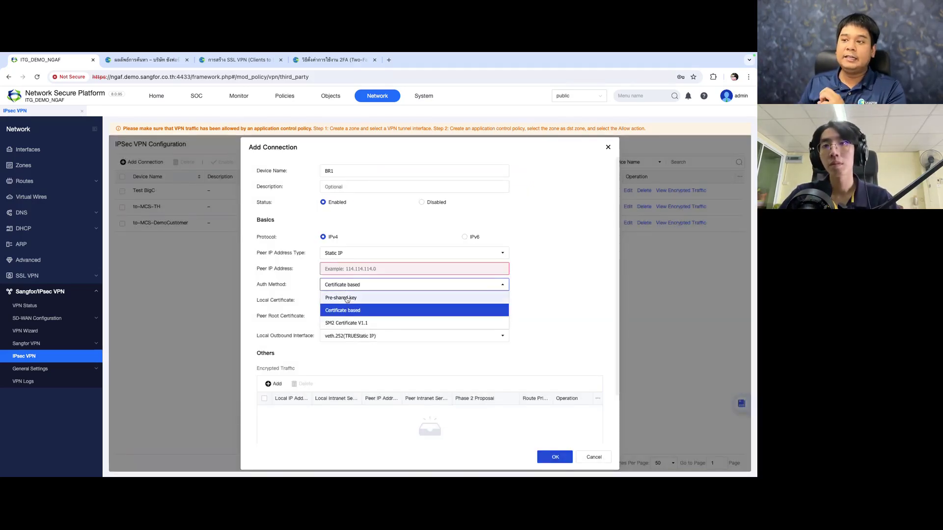
click(350, 325)
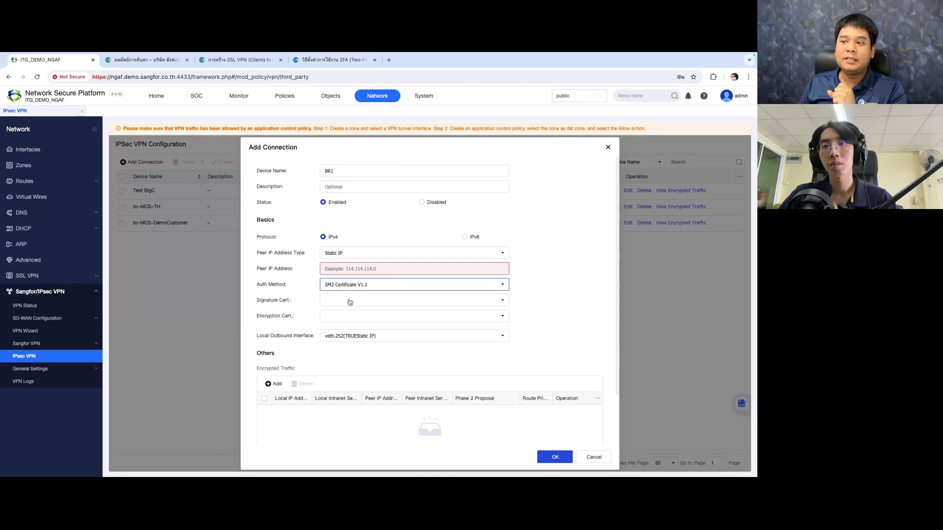
click(356, 287)
click(301, 320)
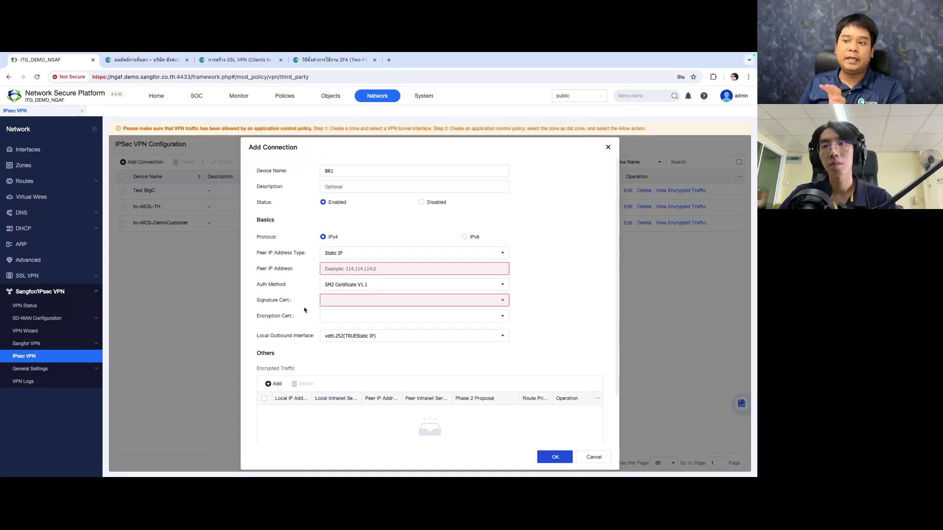
Check the authentication settings on the slide and view the choices for the connection's local outbound interface
key(alt+Tab)
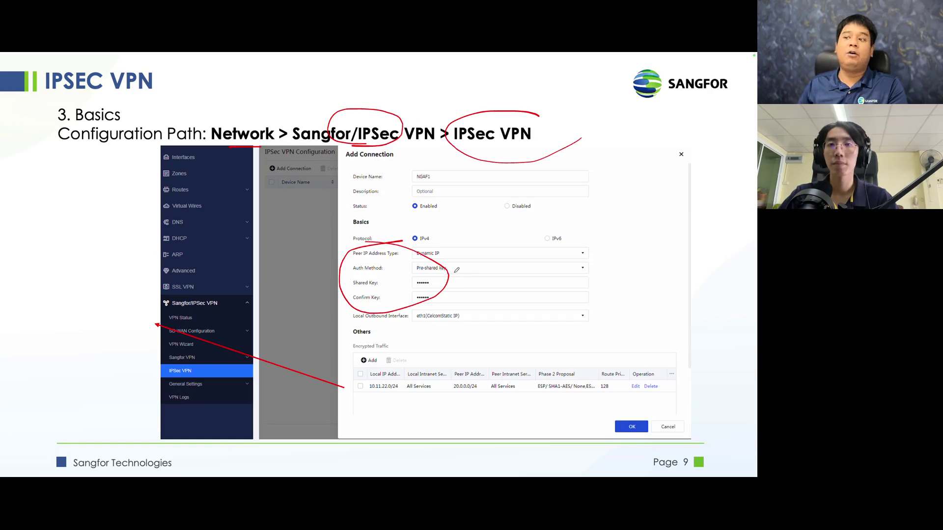
key(alt+Tab)
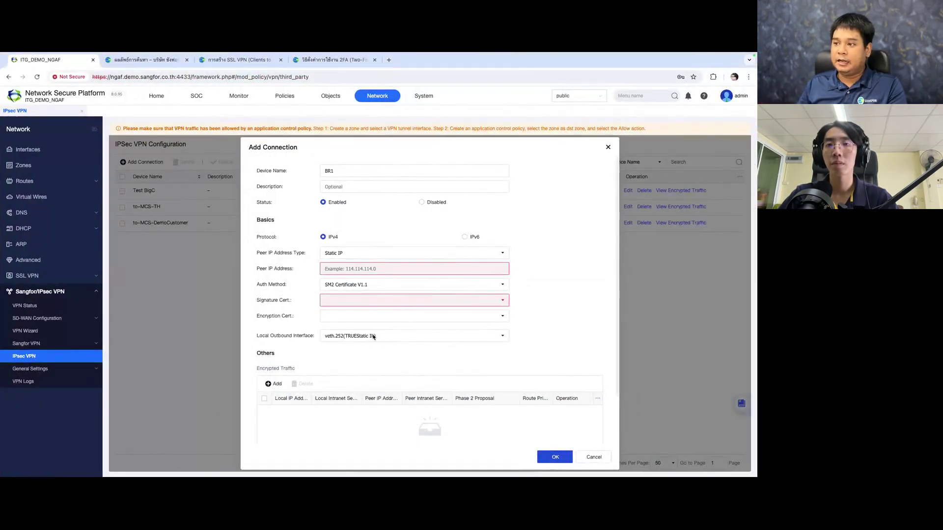
click(373, 337)
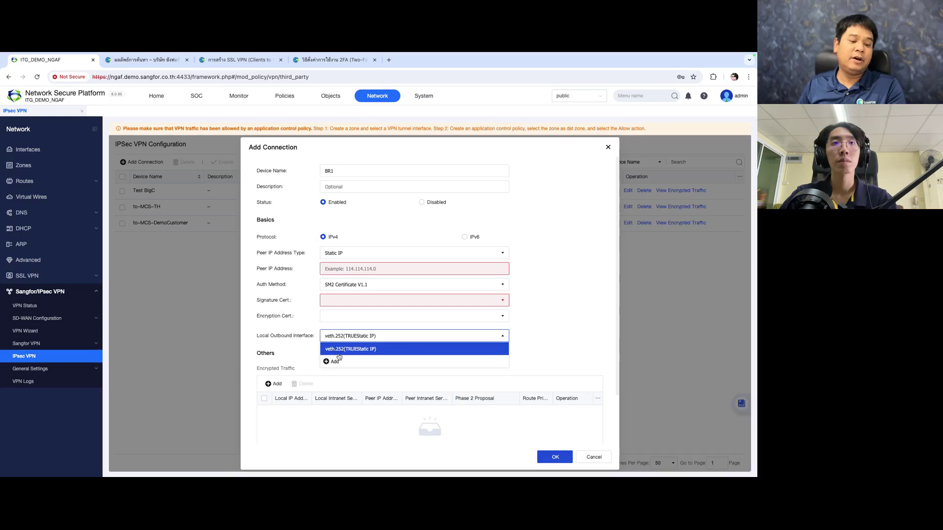
click(354, 253)
scroll(305, 314, down, 2)
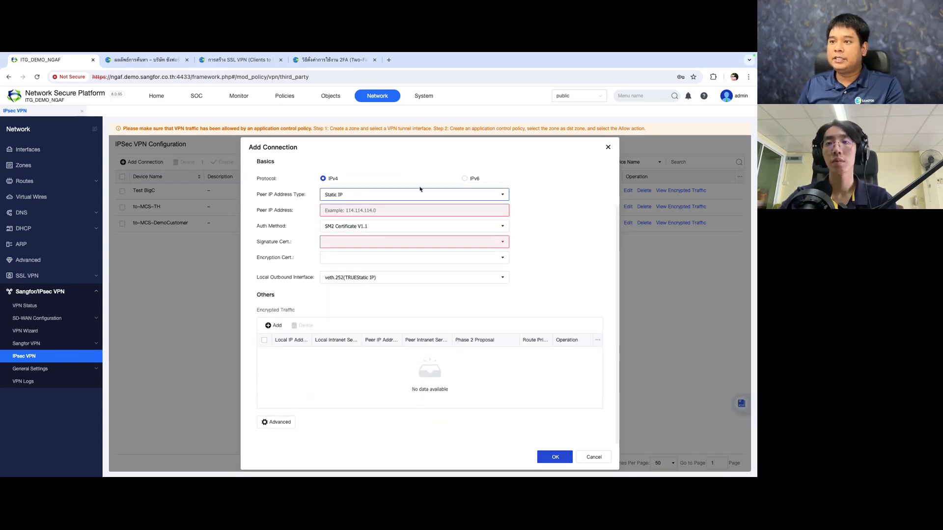
scroll(306, 165, up, 2)
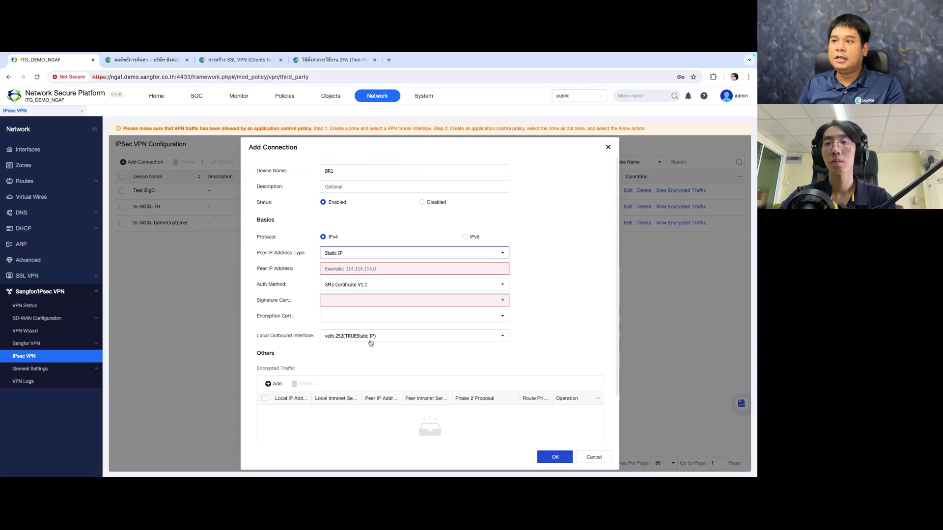
Review the connection's advanced IKE and other options, including the local ID types, and cancel without changes
scroll(300, 288, down, 2)
click(279, 423)
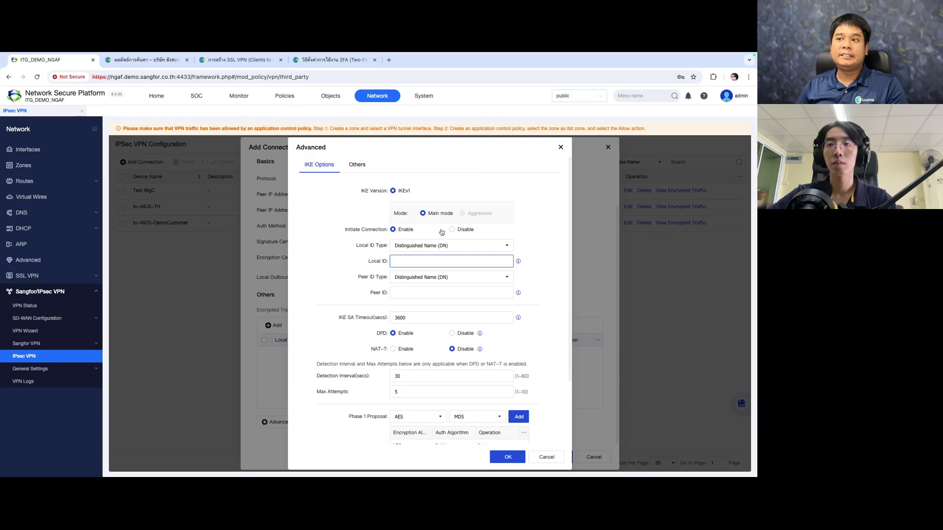
scroll(458, 322, down, 2)
scroll(458, 322, up, 2)
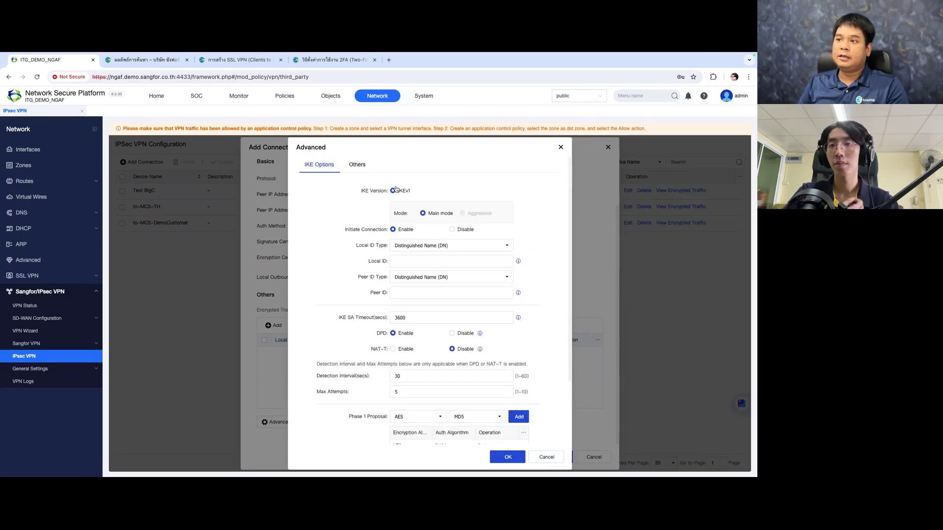
click(358, 165)
click(319, 165)
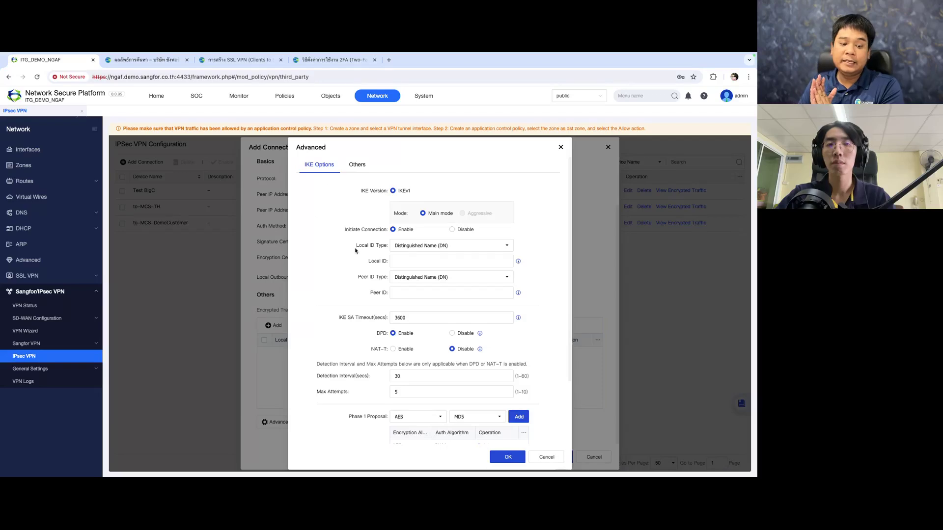
click(416, 248)
click(421, 254)
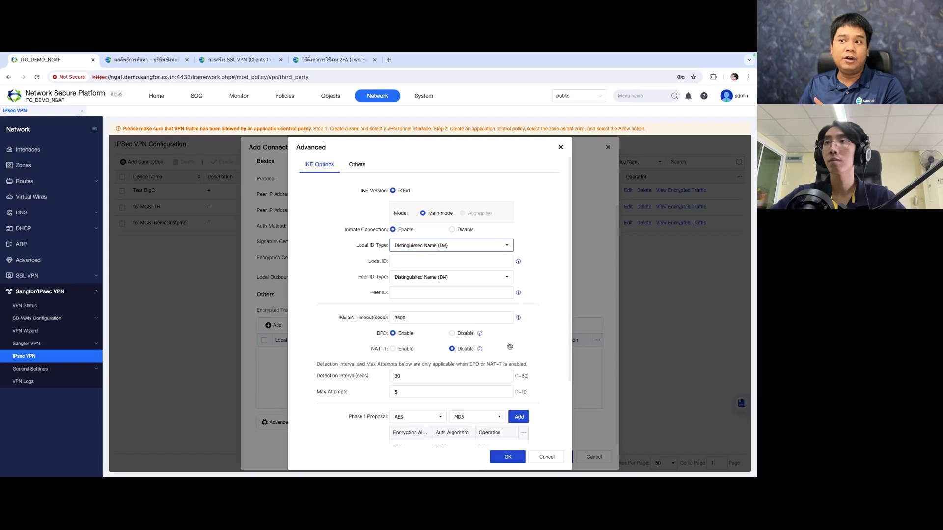
click(544, 457)
Set the connection's authentication method to Pre-shared key
scroll(353, 223, up, 2)
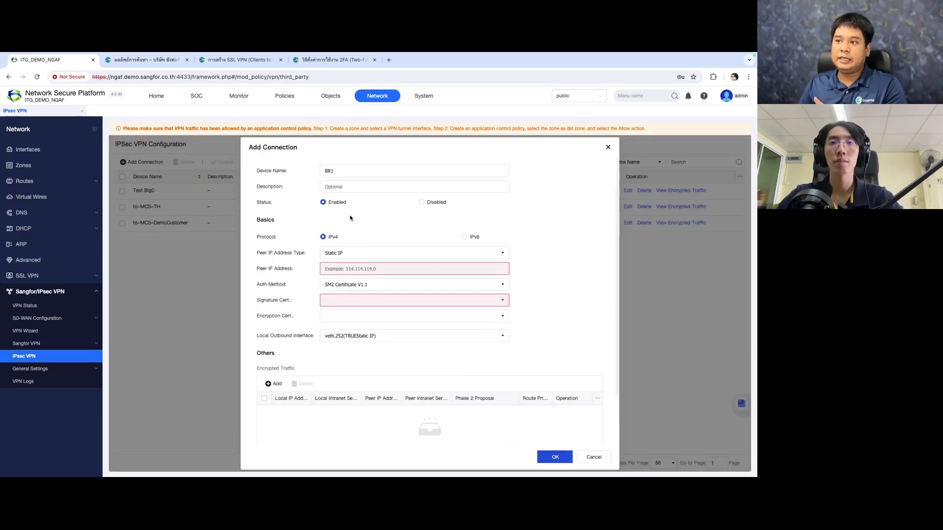
click(357, 285)
click(344, 298)
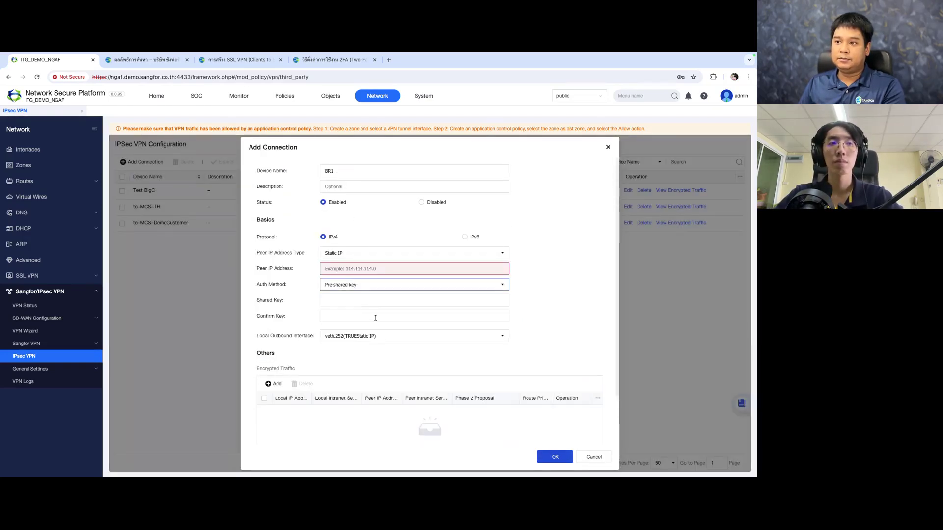
In the advanced IKE options, select IP Address (ADDR) as local ID type, try Aggressive mode and return to Main mode
scroll(295, 392, down, 2)
click(274, 422)
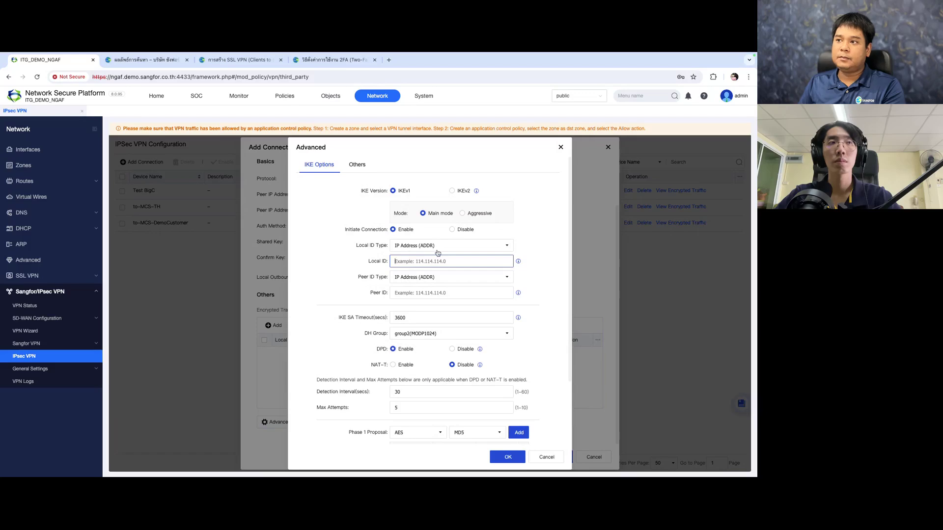
click(397, 246)
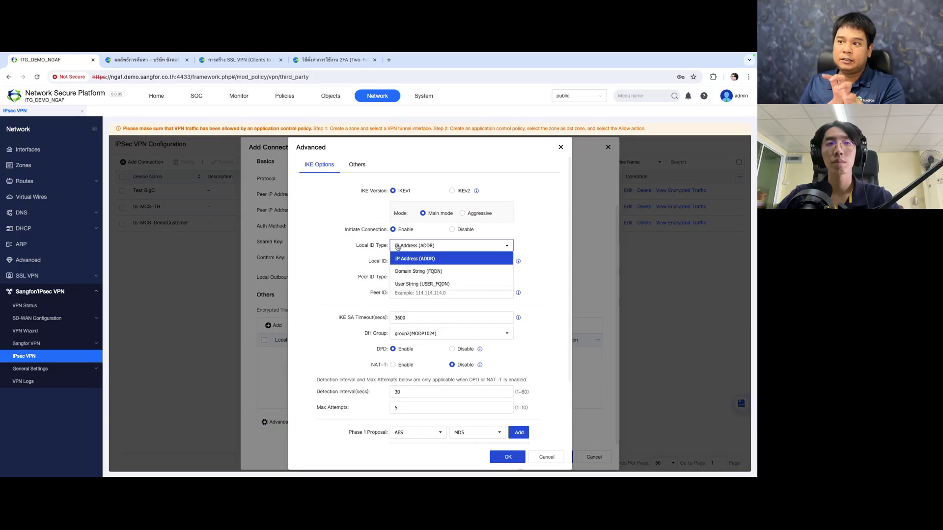
click(432, 259)
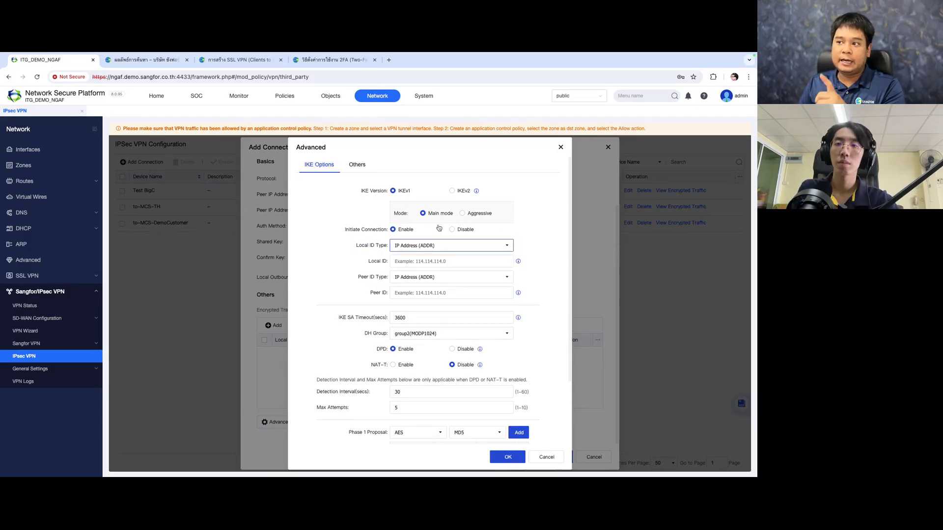
click(463, 213)
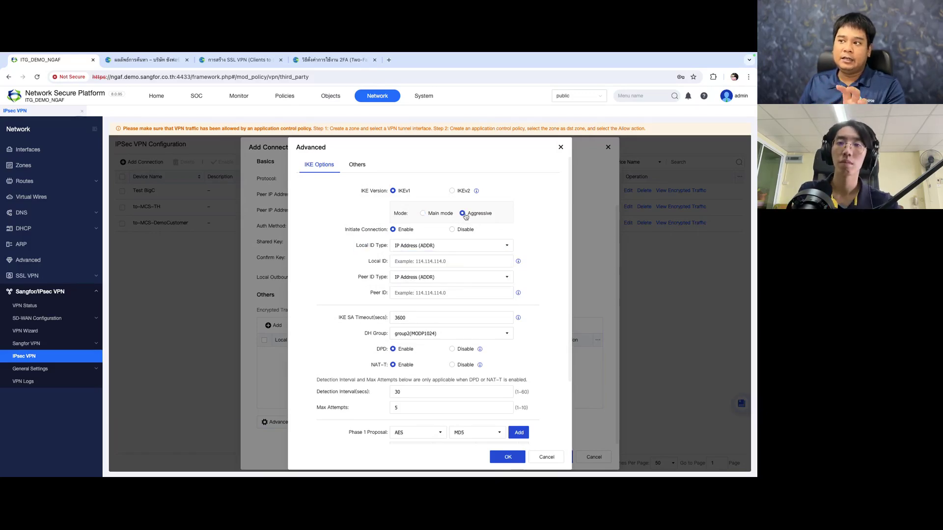
click(423, 214)
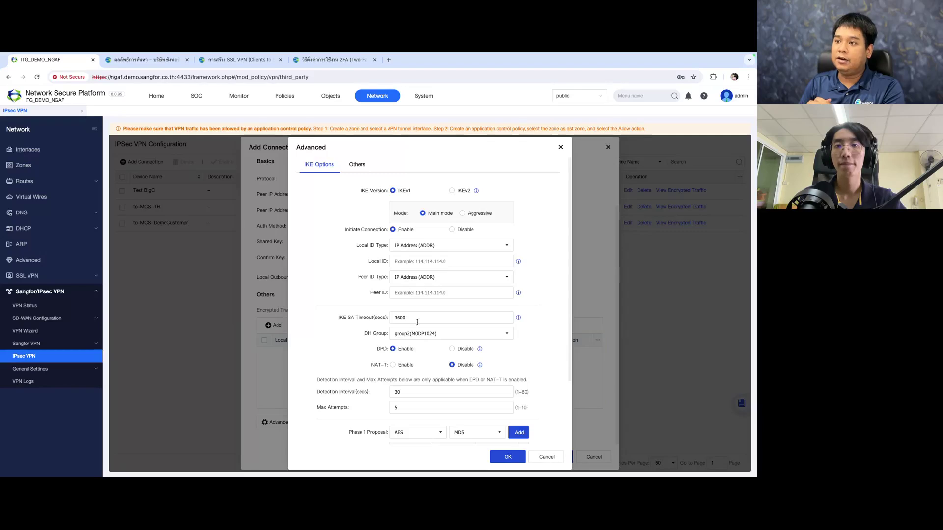
Review the IKE SA timeout, DPD and NAT-T settings in the advanced IKE options, including the DPD explanation
triple_click(354, 319)
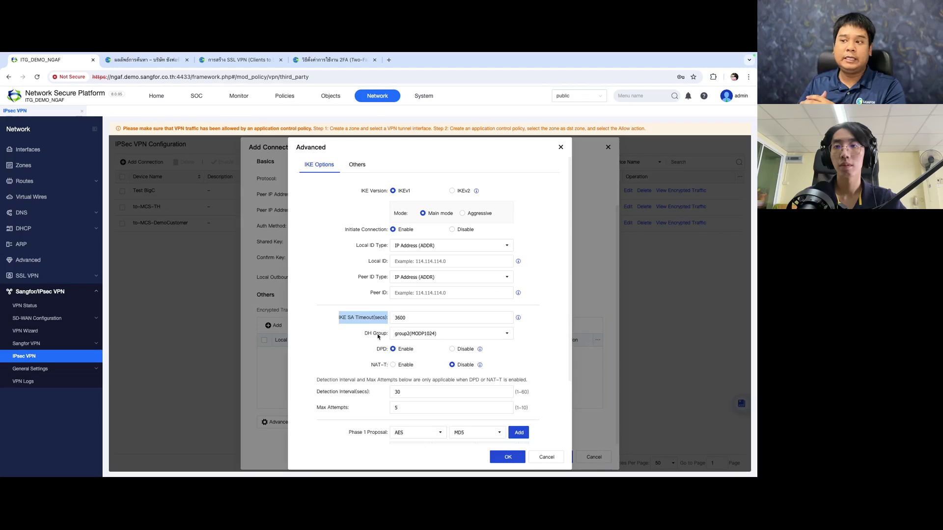
double_click(381, 349)
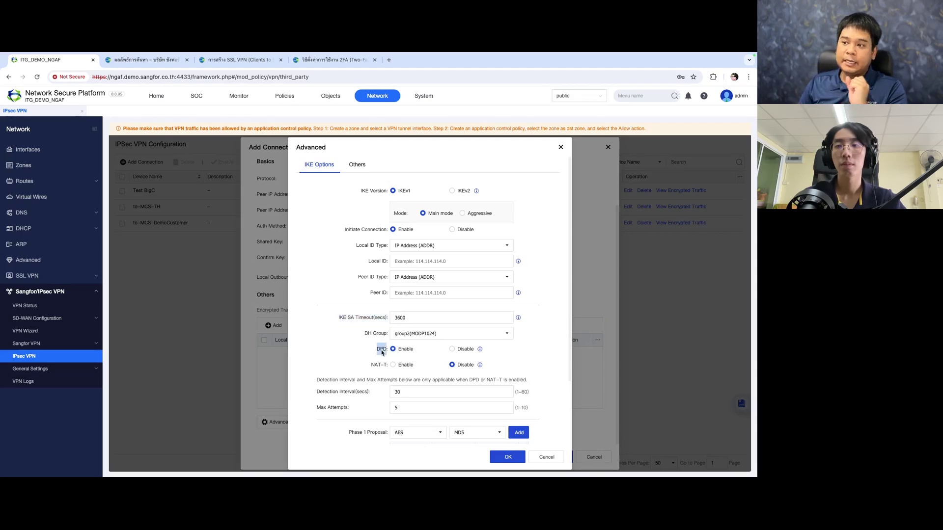
click(471, 352)
click(408, 350)
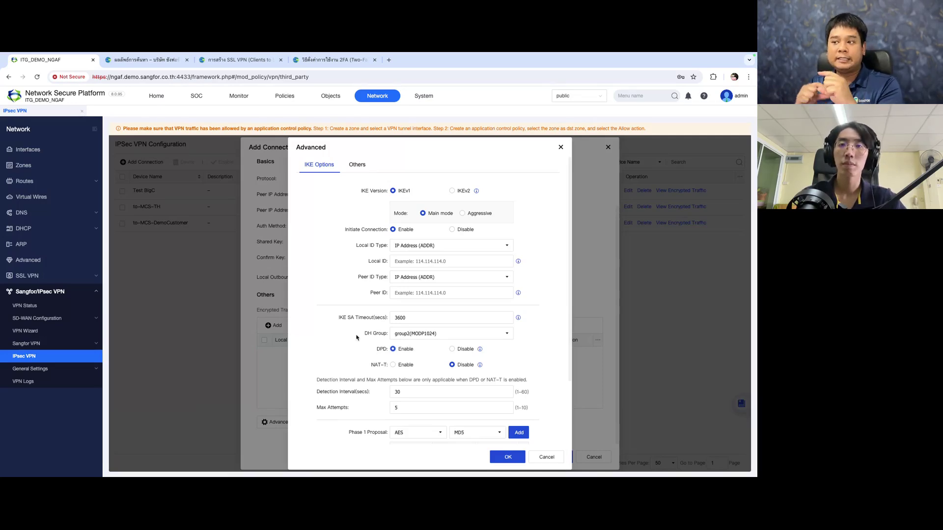
drag(339, 318, 388, 325)
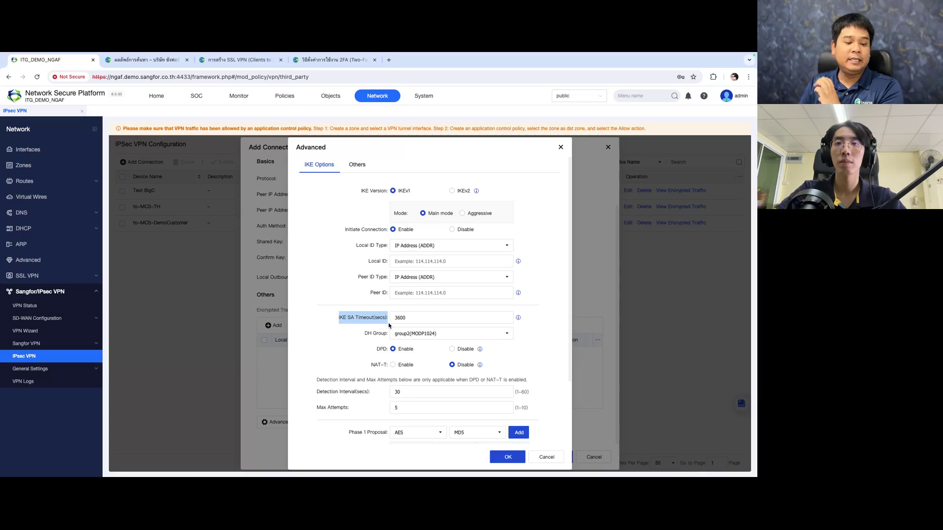
click(386, 354)
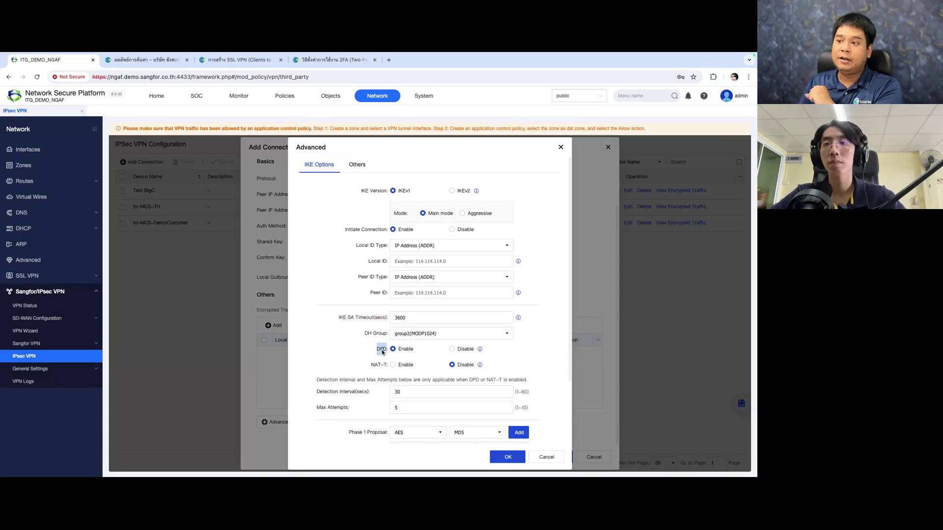
mouse_move(479, 350)
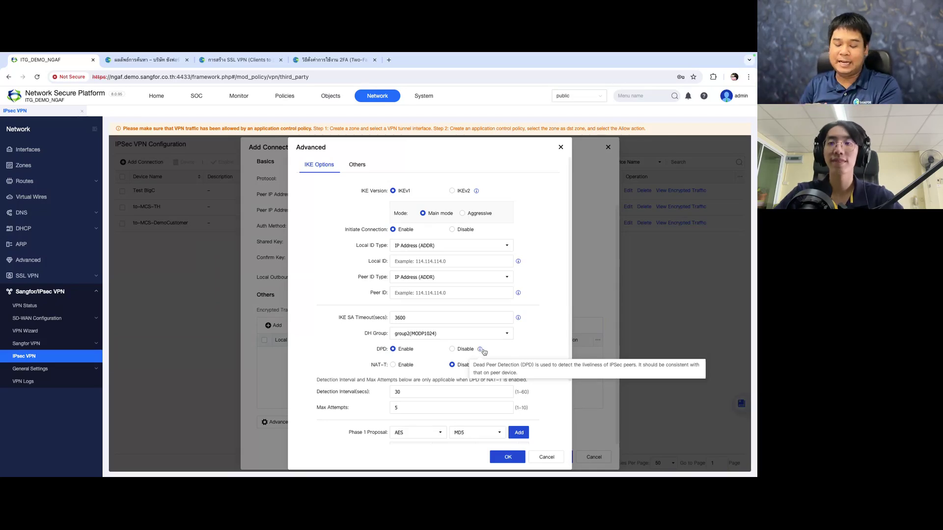
scroll(479, 352, down, 2)
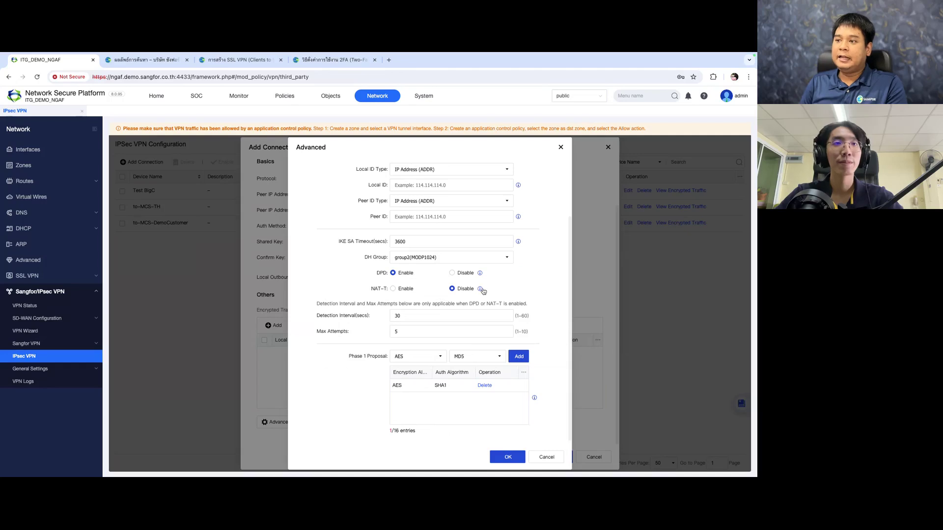
mouse_move(480, 290)
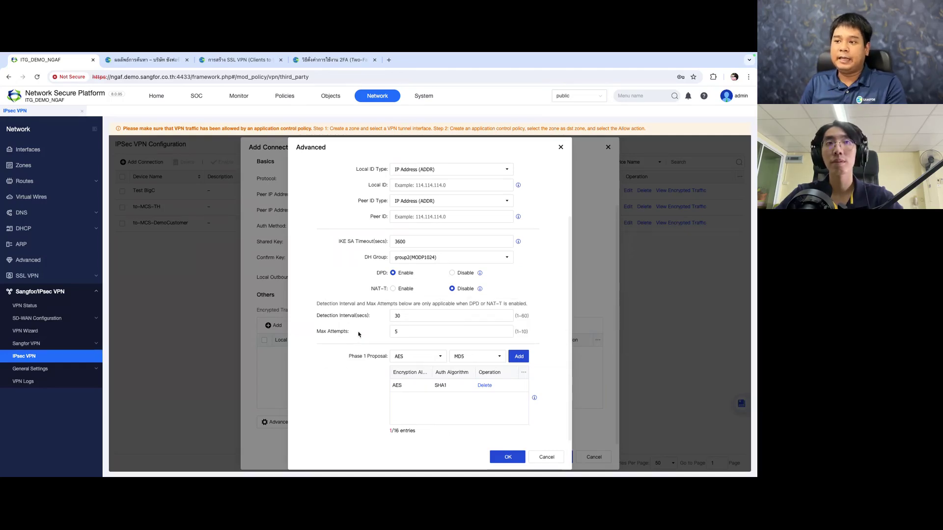
Examine the detection interval and max attempts settings that apply to DPD and NAT-T
scroll(347, 352, down, 1)
click(420, 315)
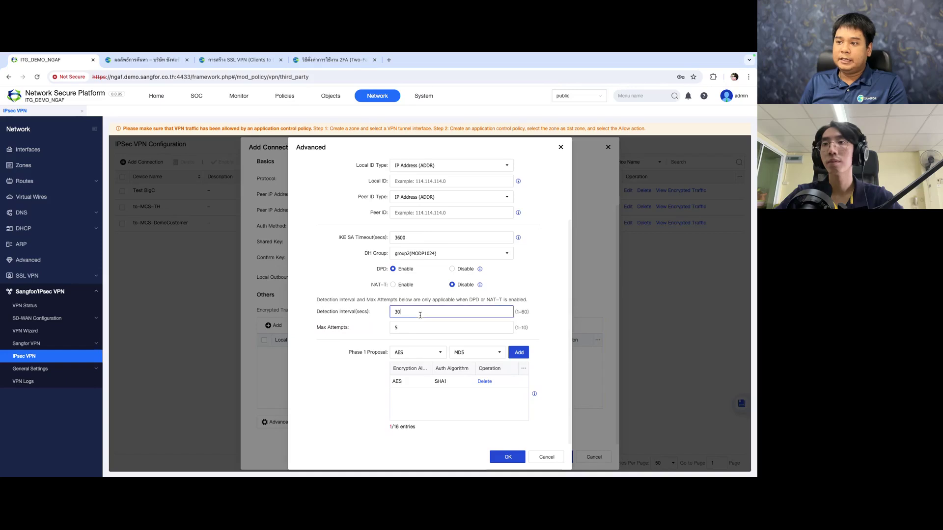
double_click(404, 311)
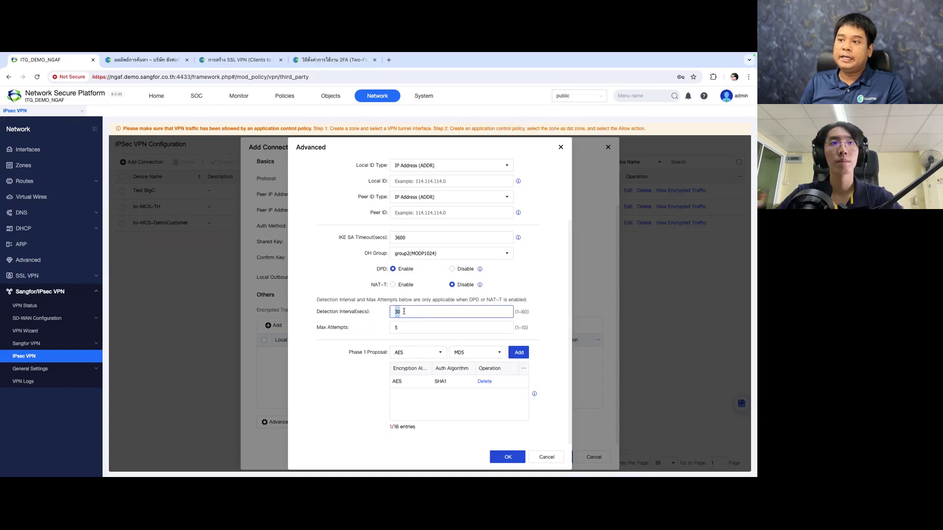
triple_click(347, 313)
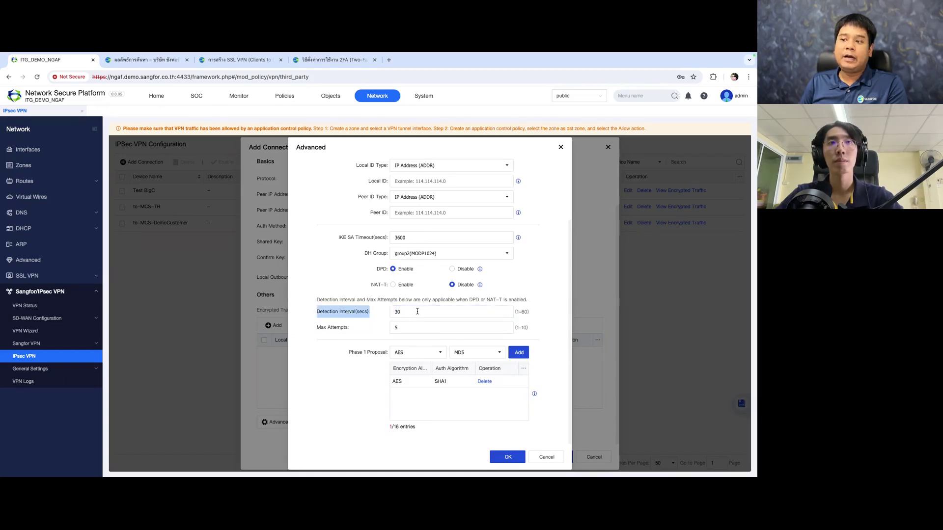
click(404, 328)
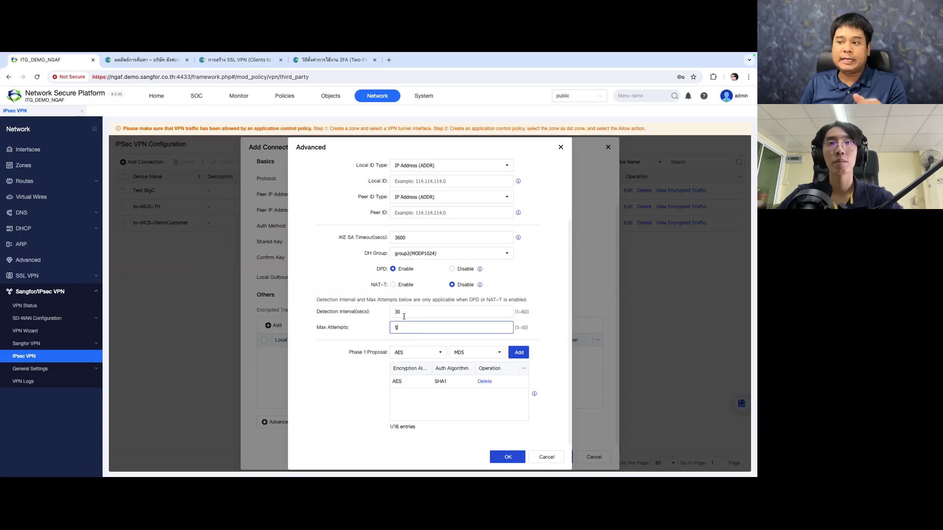
View the authentication and encryption algorithm choices for the Phase 1 proposal
triple_click(360, 353)
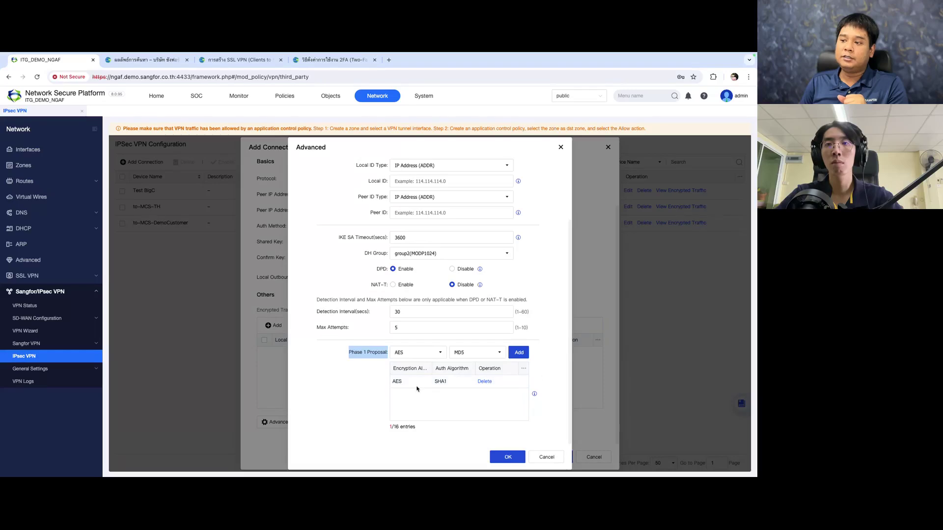
click(473, 354)
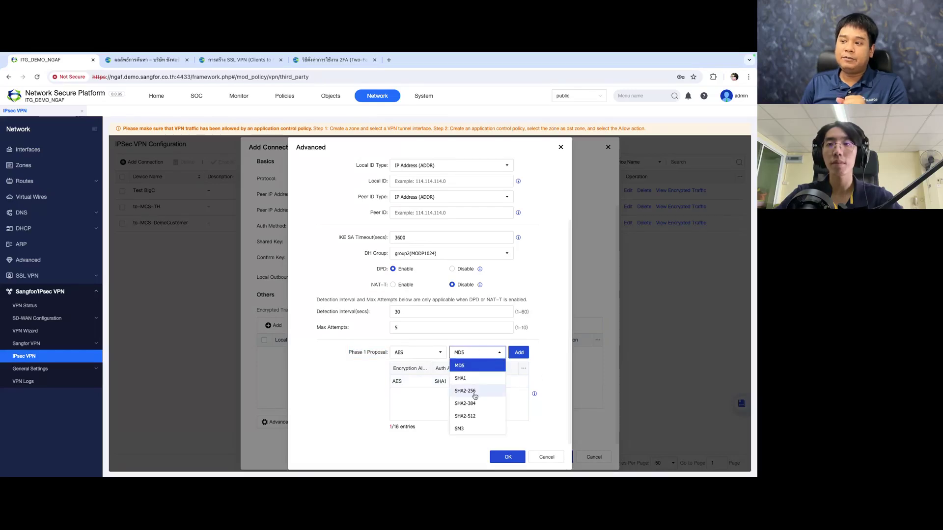
click(427, 353)
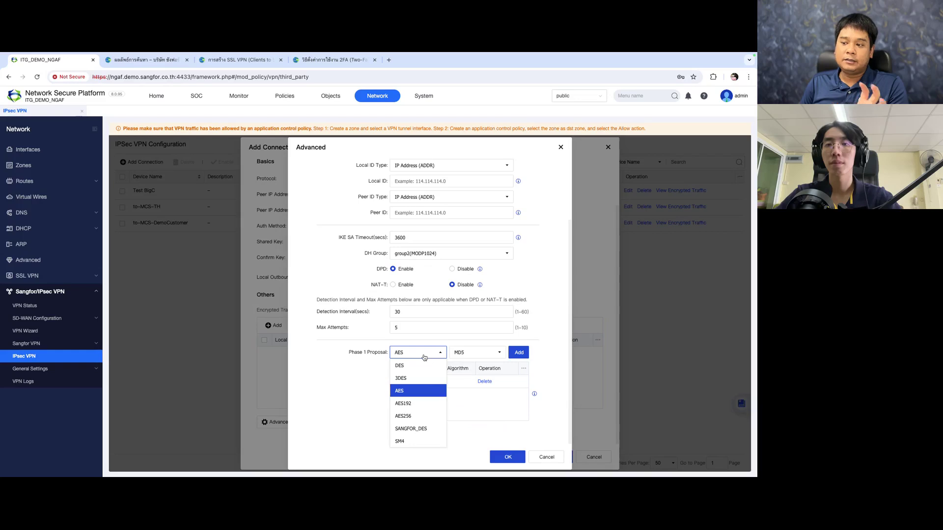
click(425, 354)
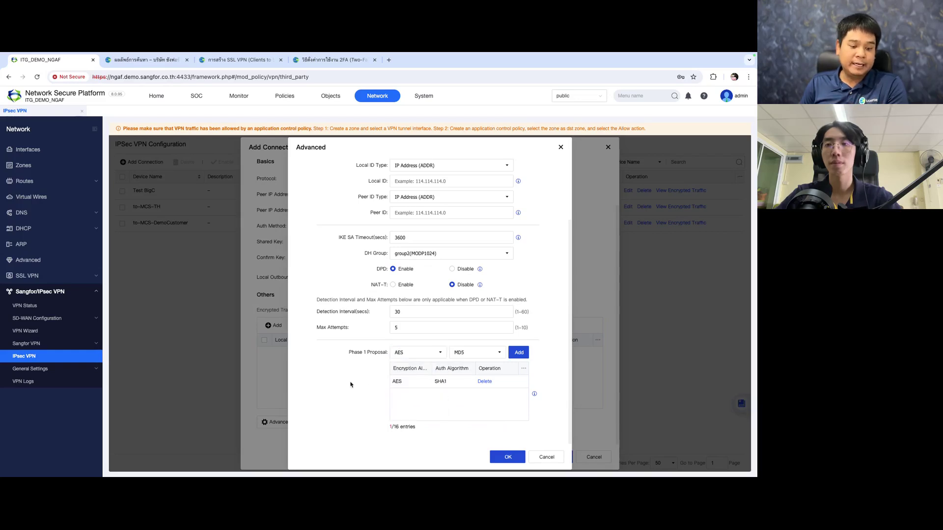
Switch to the slides, box the Dynamic IP peer address type, and look through the IKE options, other options and tunnel status slides
key(alt+Tab)
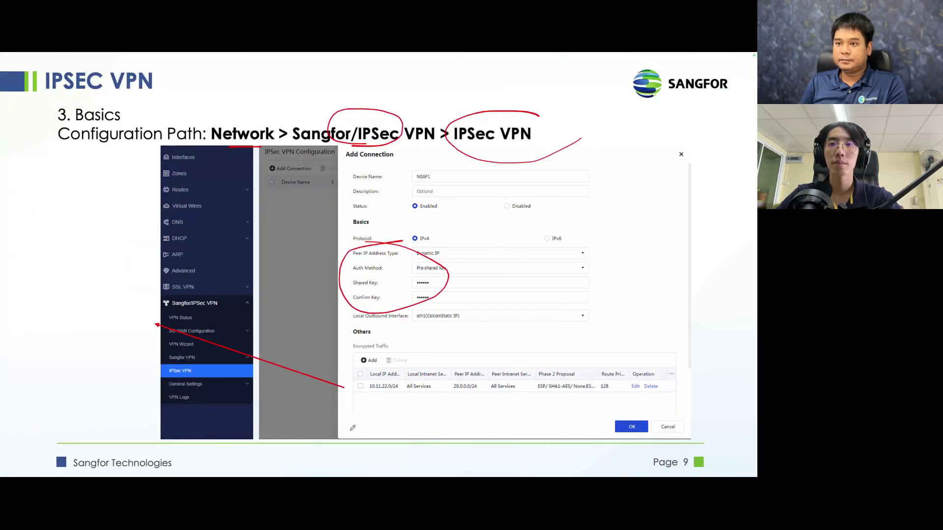
drag(411, 246, 442, 259)
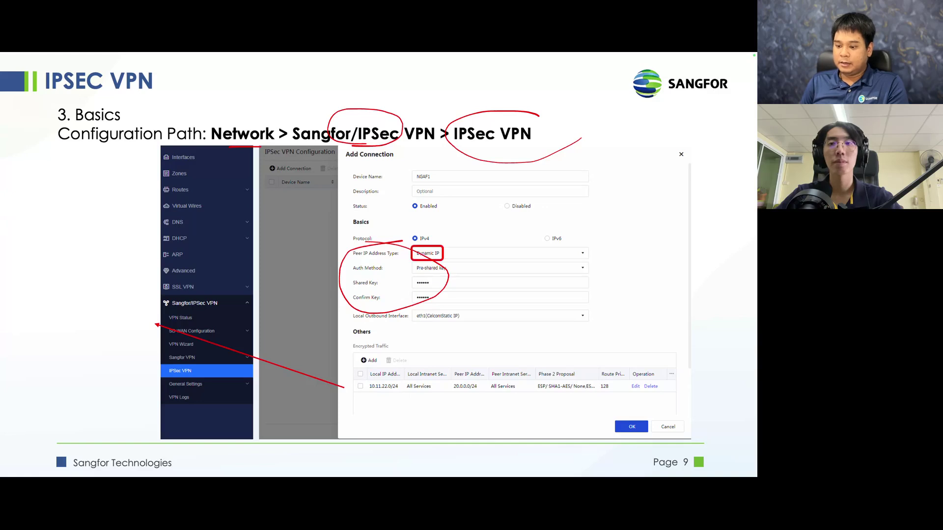
key(Right)
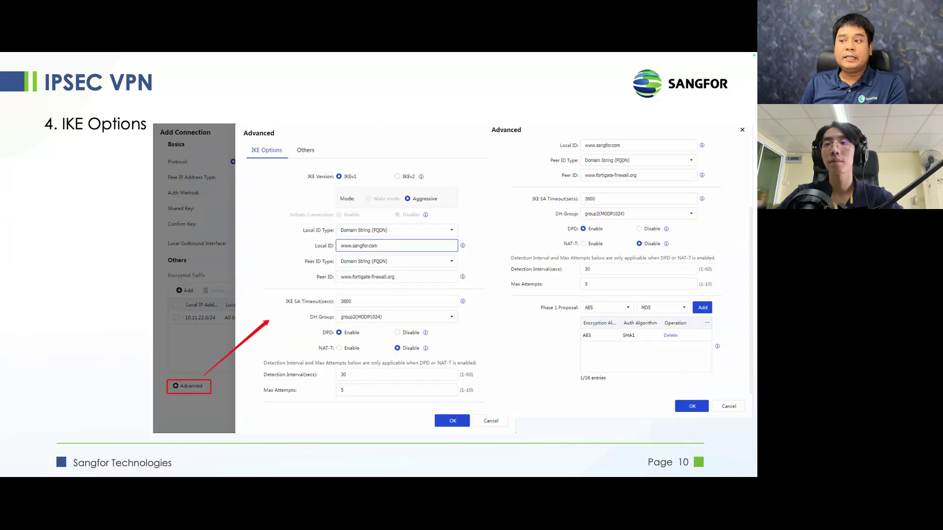
key(Right)
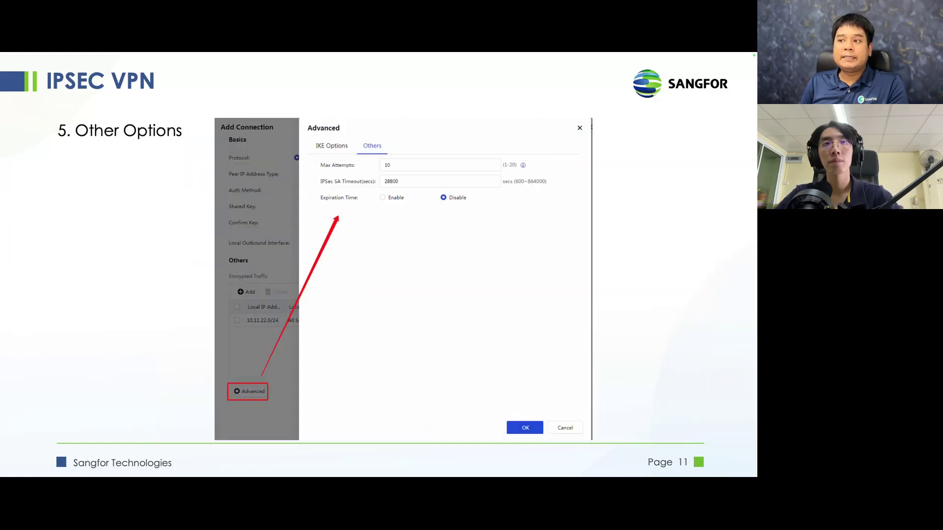
key(Right)
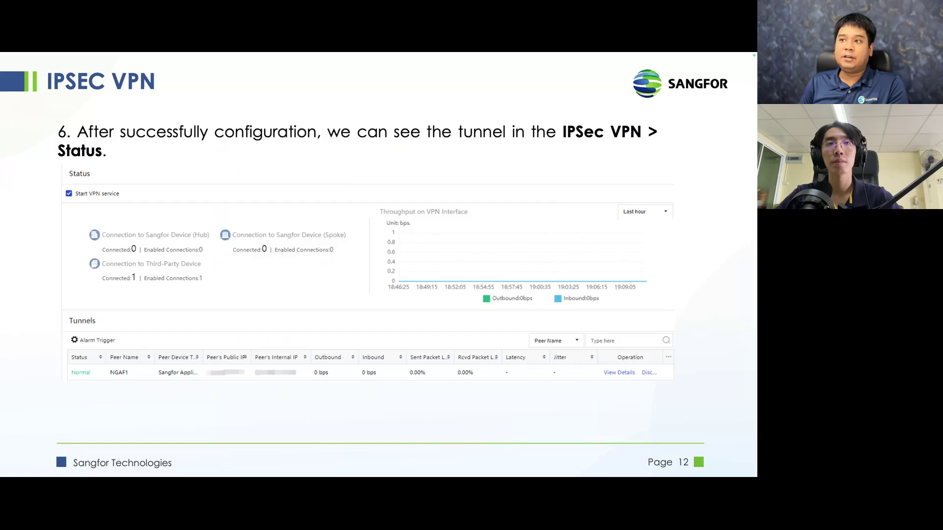
key(Left)
key(Left)
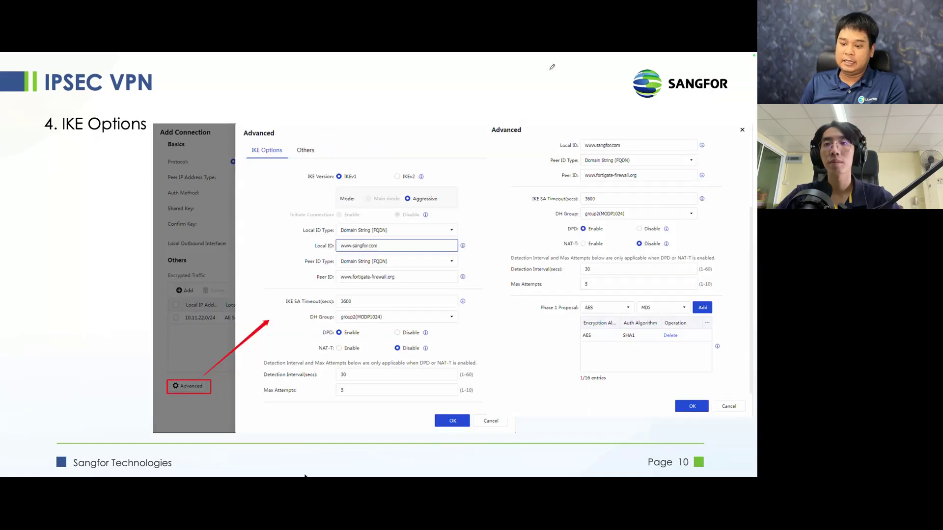
Switch back to the firewall page, cancel the advanced options and start a new encrypted traffic entry for the connection
key(ctrl+Right)
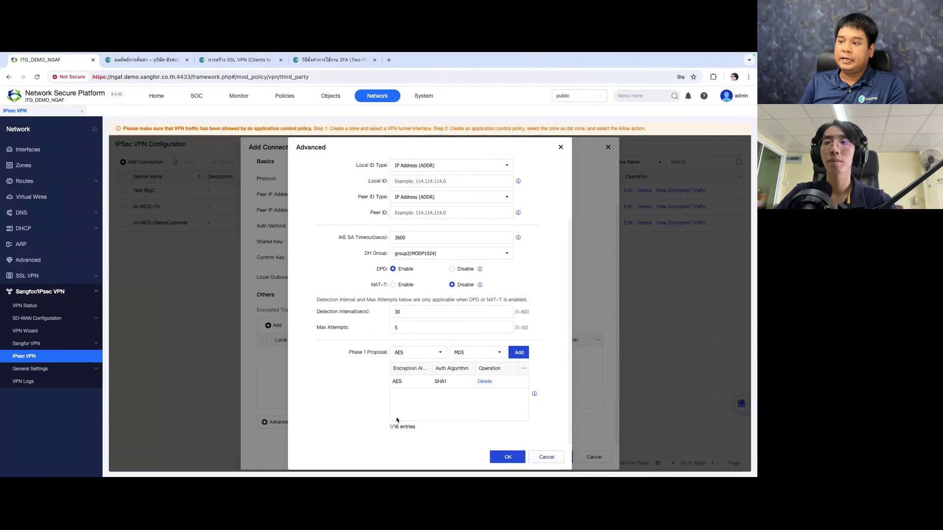
click(546, 457)
click(273, 325)
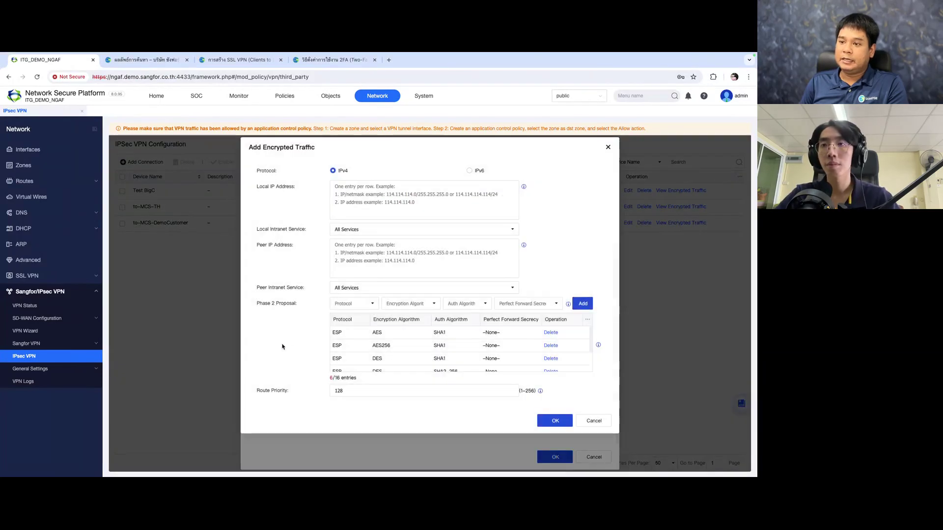
Review the encrypted traffic entry's local and peer IP address fields and the choices for local intranet service
click(365, 206)
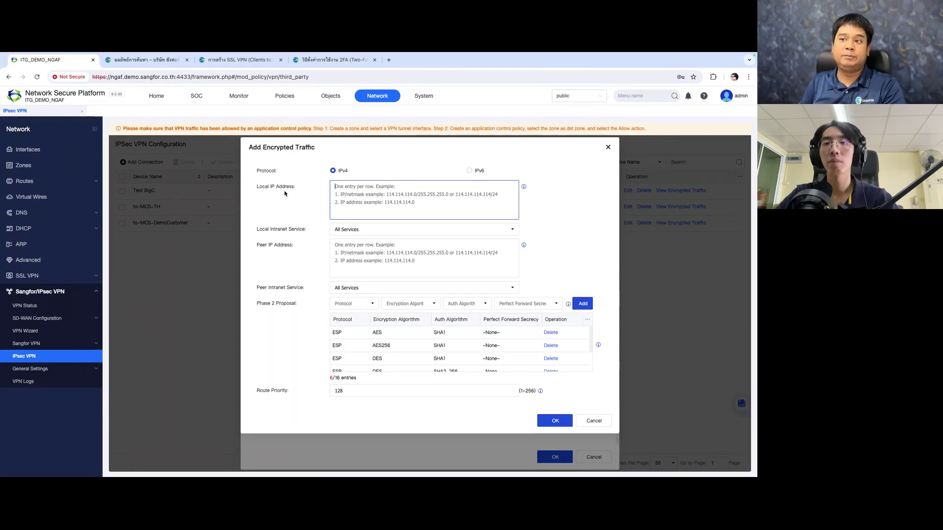
click(285, 244)
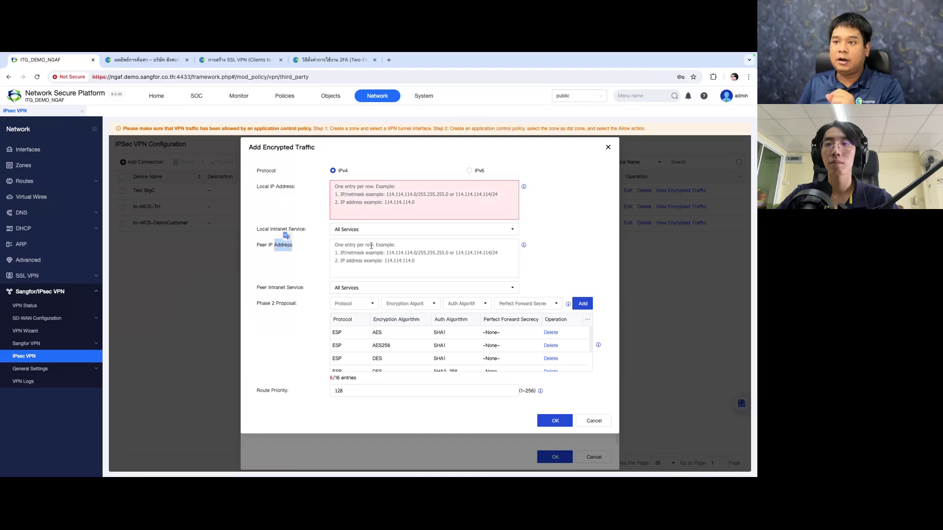
click(371, 245)
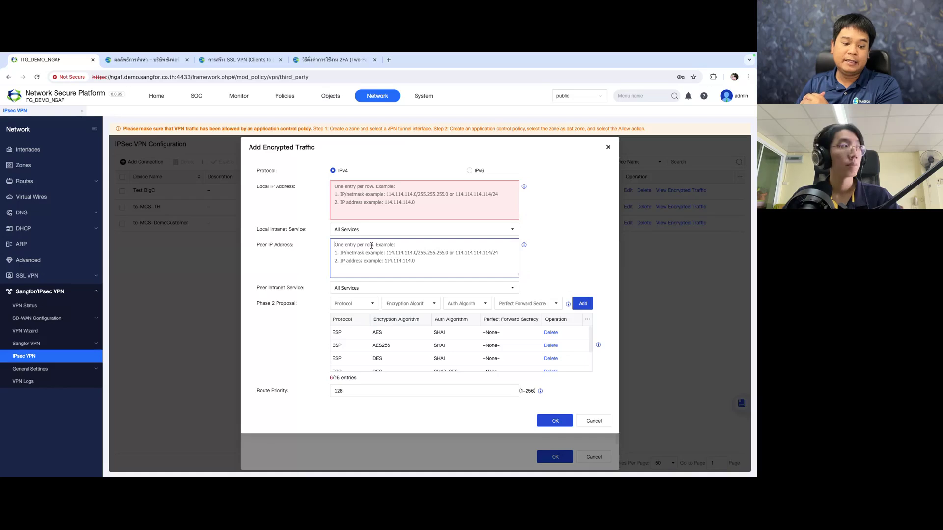
click(374, 232)
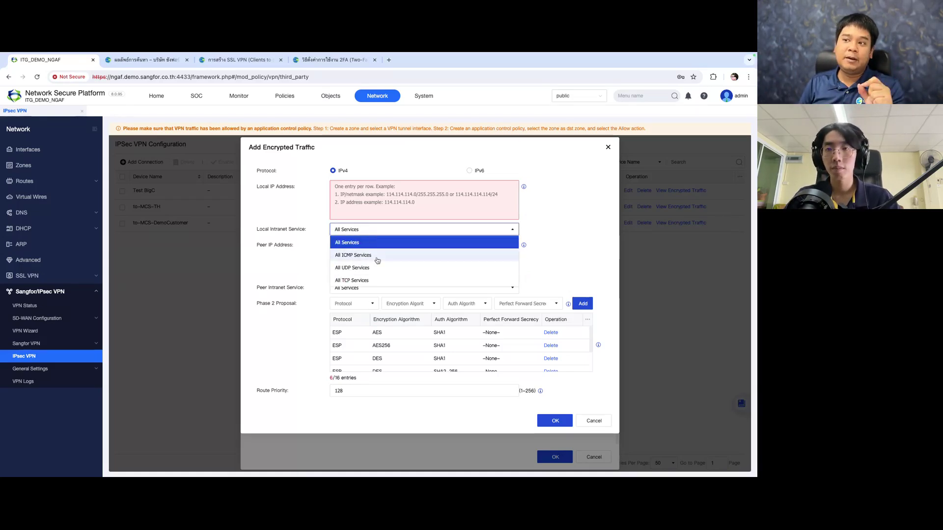
click(265, 263)
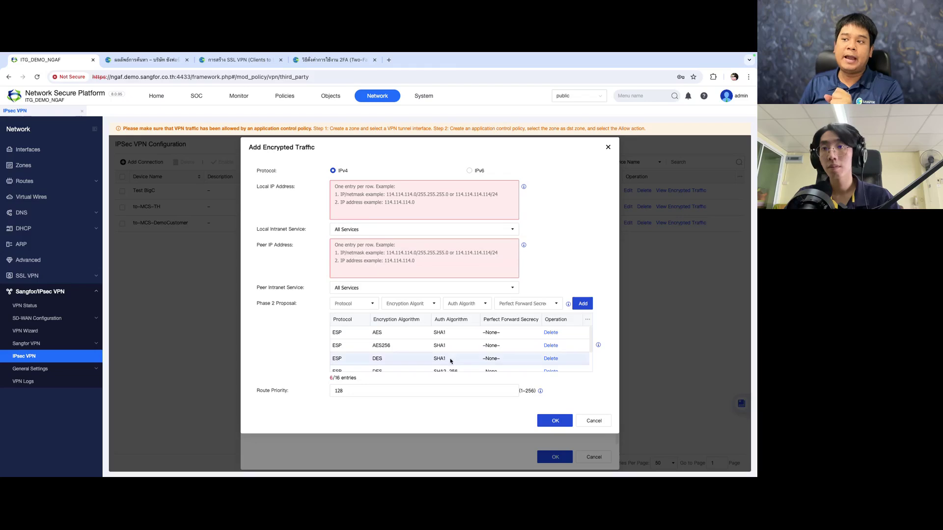
Look through the default Phase 2 proposals of the encrypted traffic entry and delete all of them
scroll(450, 361, down, 3)
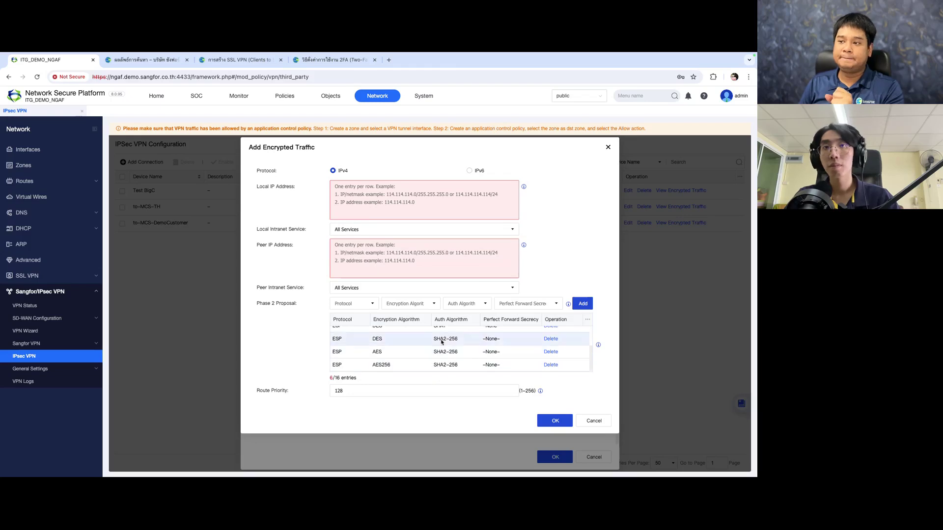
triple_click(278, 307)
scroll(483, 349, up, 3)
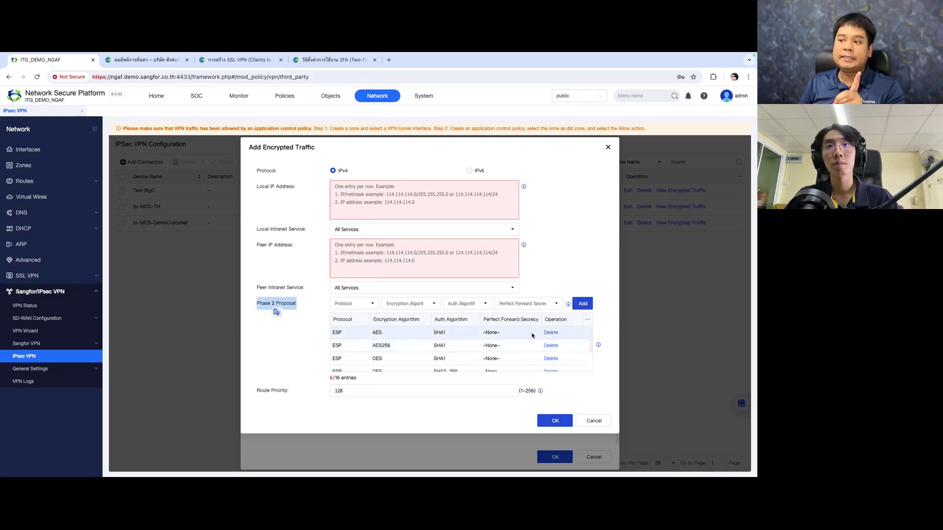
scroll(530, 339, down, 3)
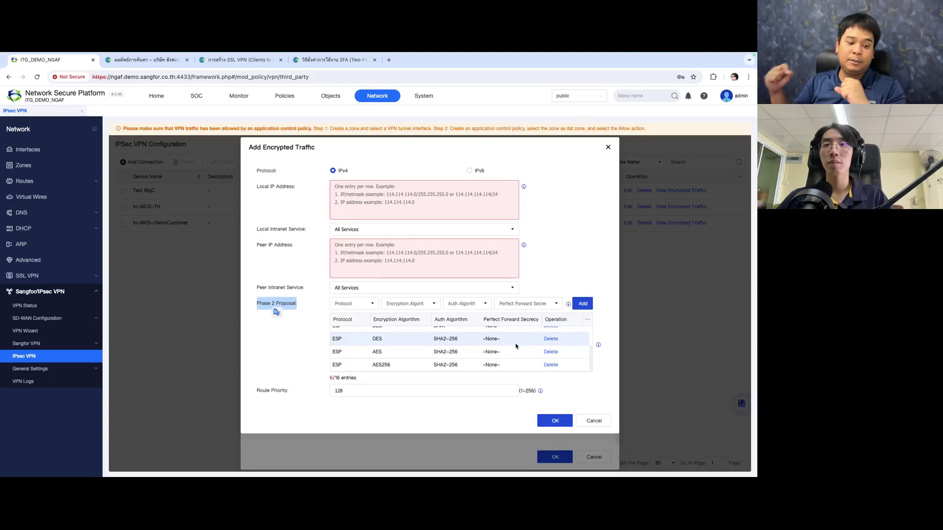
scroll(544, 347, up, 2)
click(551, 334)
click(551, 334)
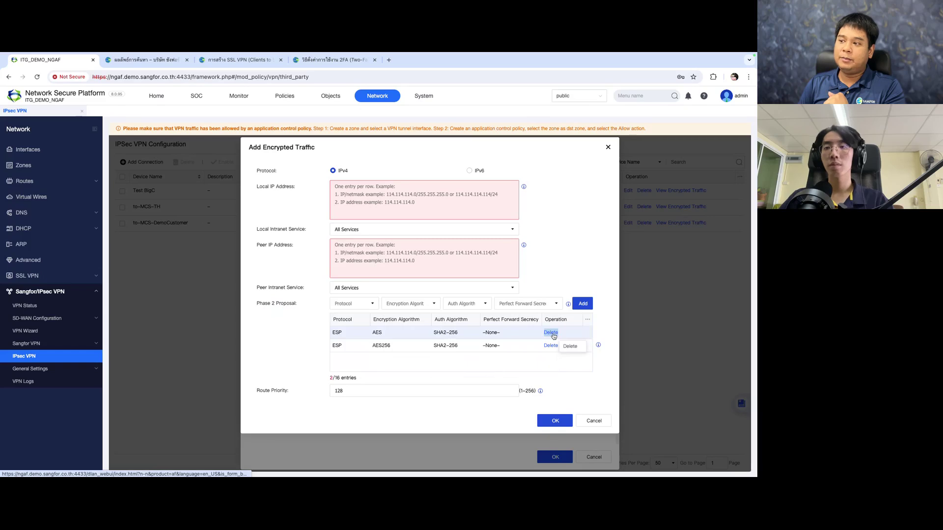
click(551, 334)
Choose ESP, 3DES, MD5 and no perfect forward secrecy for a Phase 2 proposal, looking through the available secrecy groups
click(344, 303)
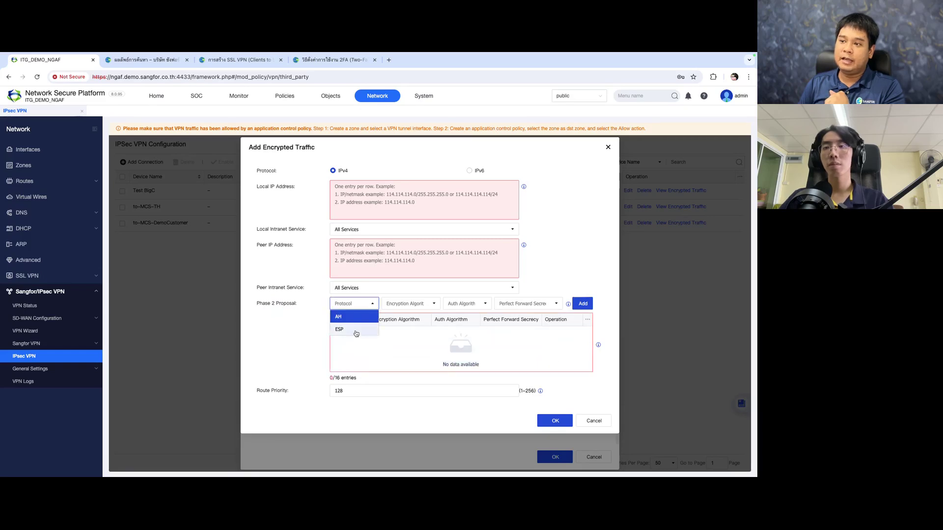
click(346, 327)
click(407, 304)
click(406, 330)
click(466, 304)
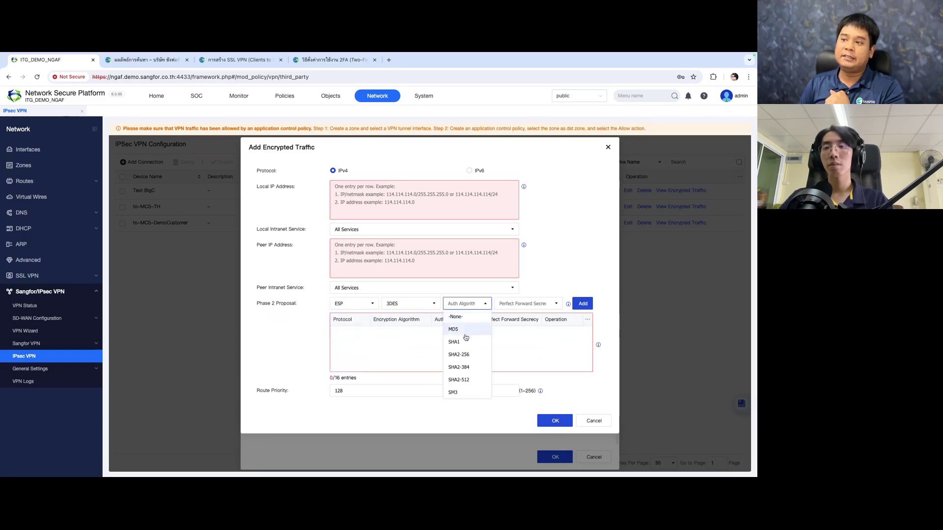
click(453, 329)
click(535, 304)
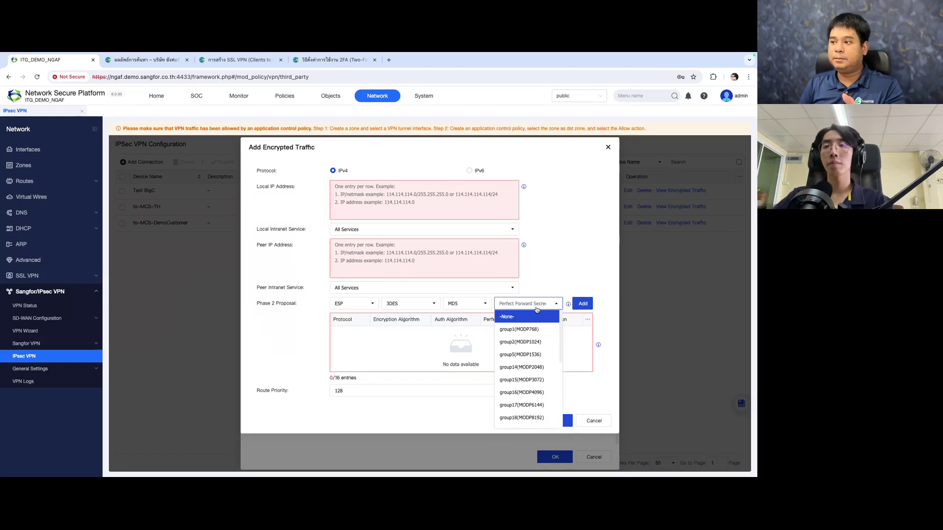
scroll(535, 347, down, 2)
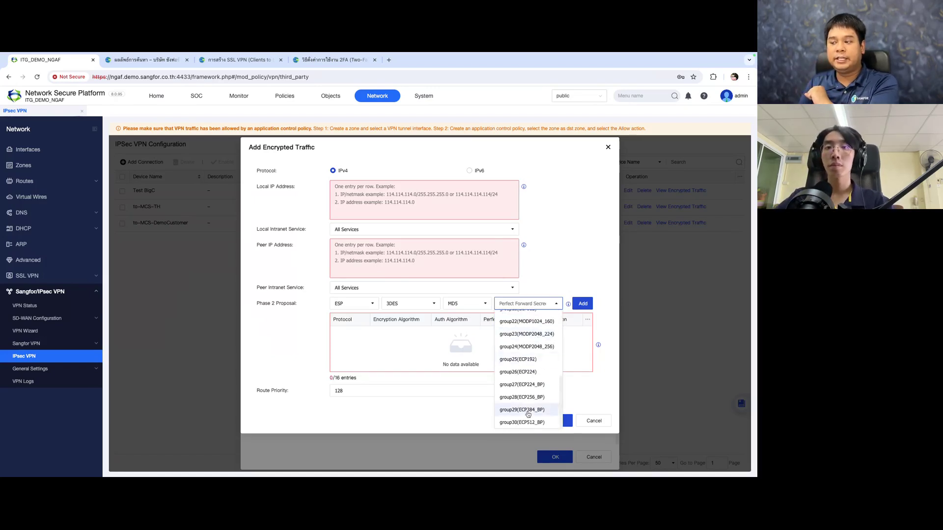
scroll(536, 347, up, 2)
click(520, 319)
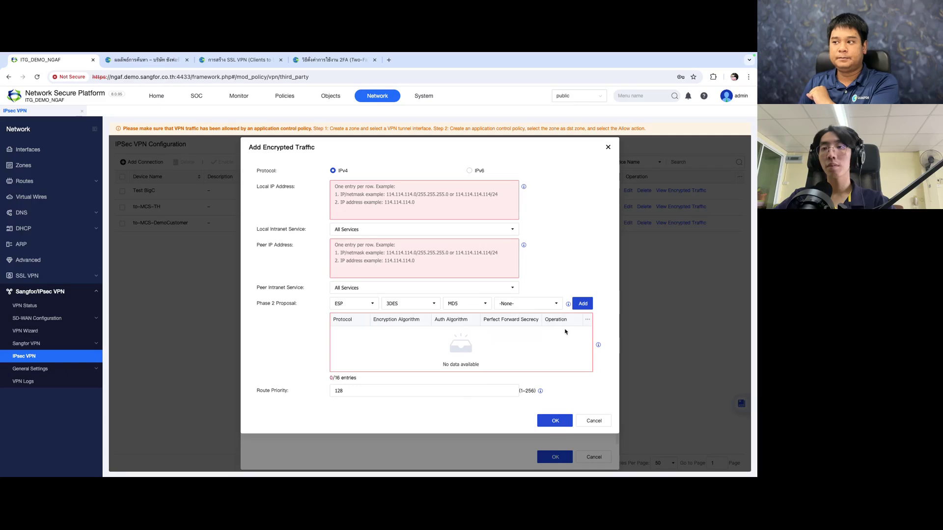
click(540, 306)
Cancel the encrypted traffic entry and discard the new IPSec VPN connection
click(593, 420)
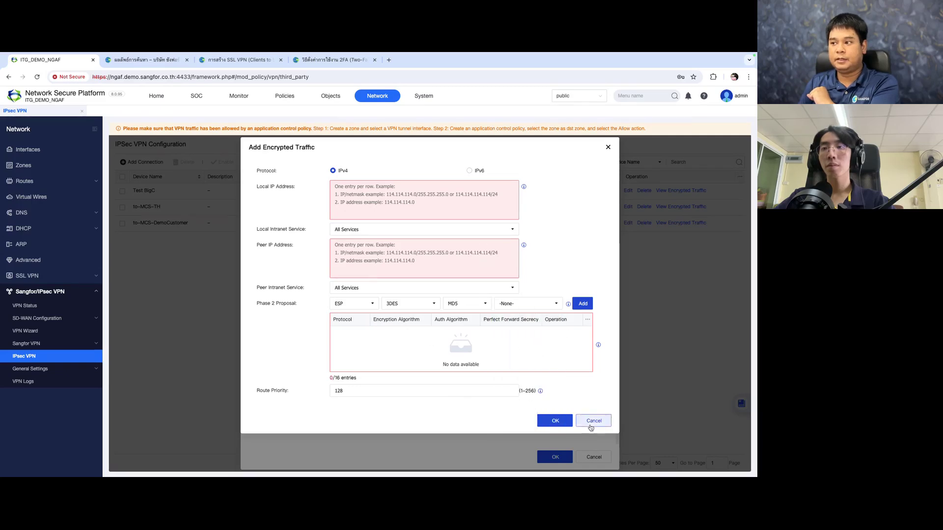
click(594, 421)
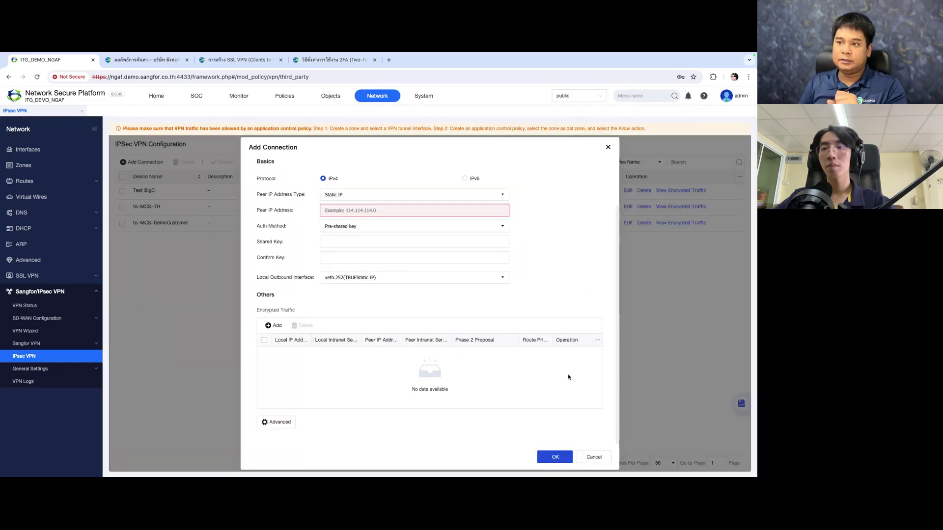
click(594, 456)
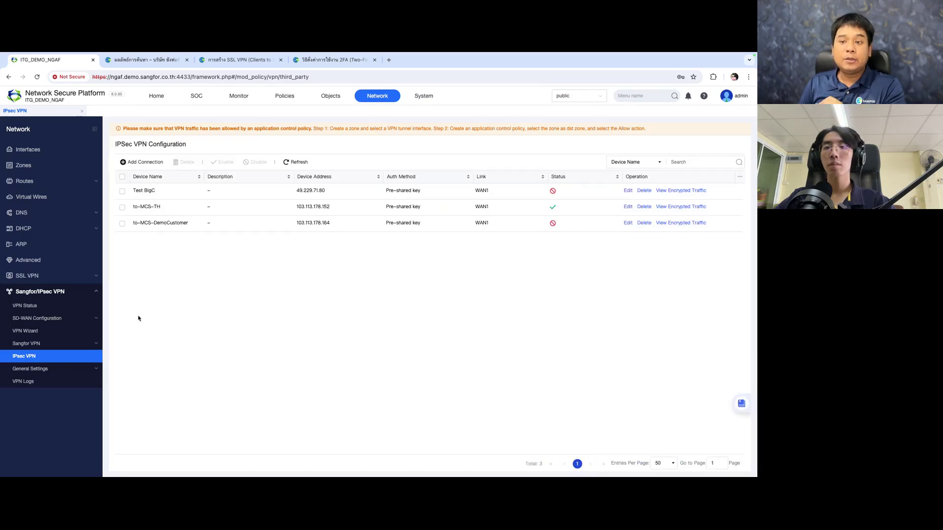
Go to the VPN status page and review the peer traffic details of the to-MCS-TH tunnel
click(25, 305)
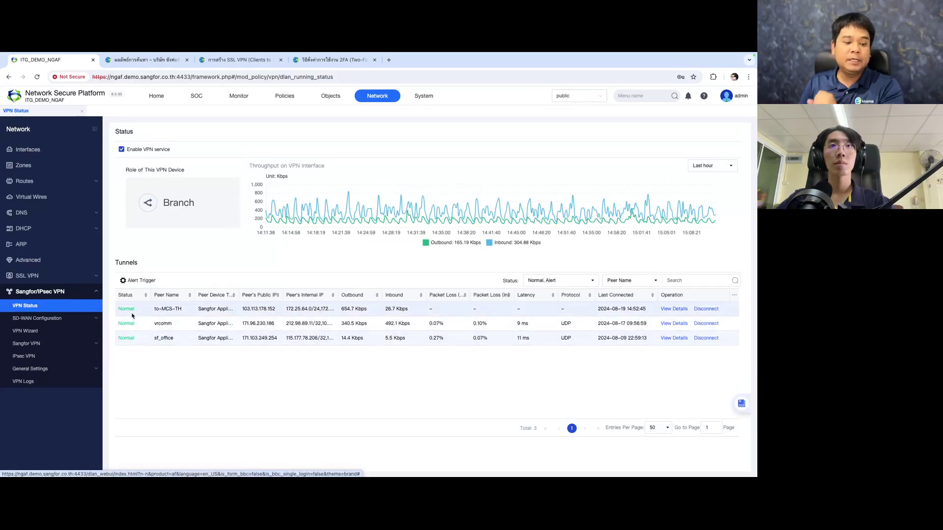
click(674, 309)
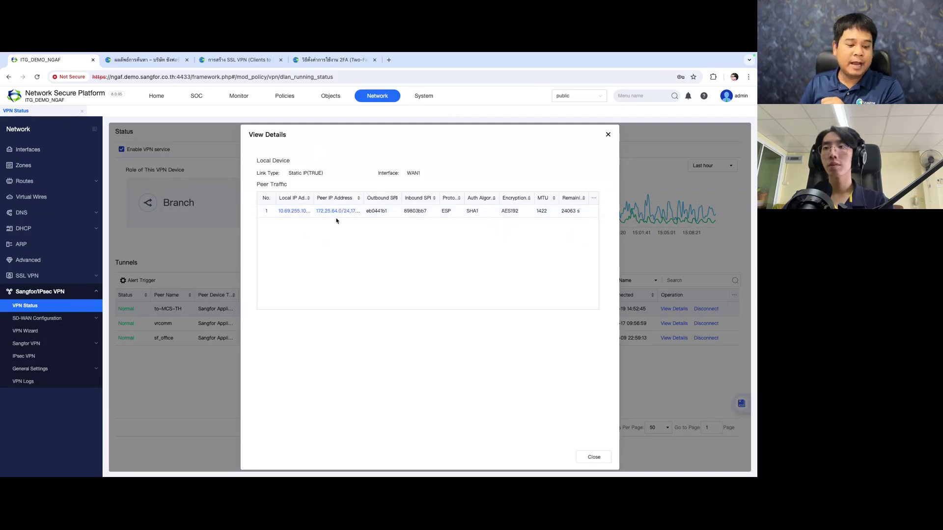
click(608, 135)
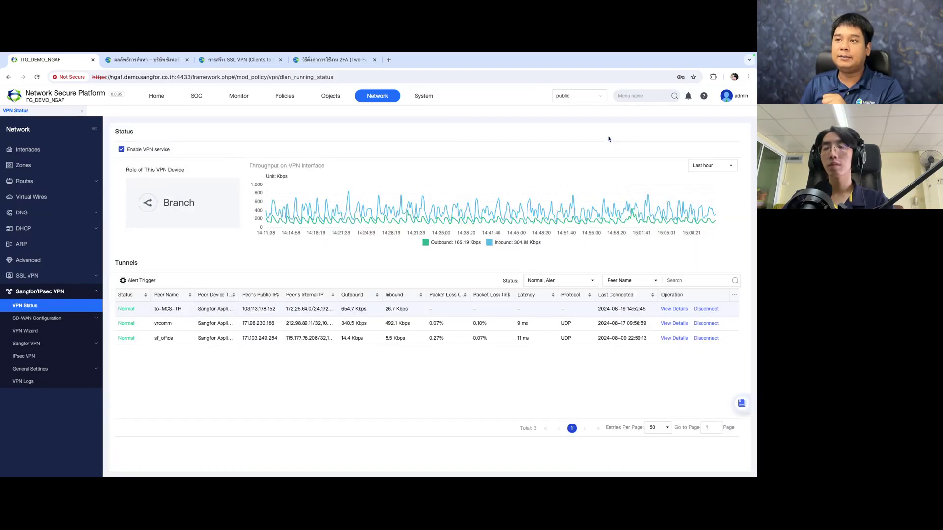
click(674, 308)
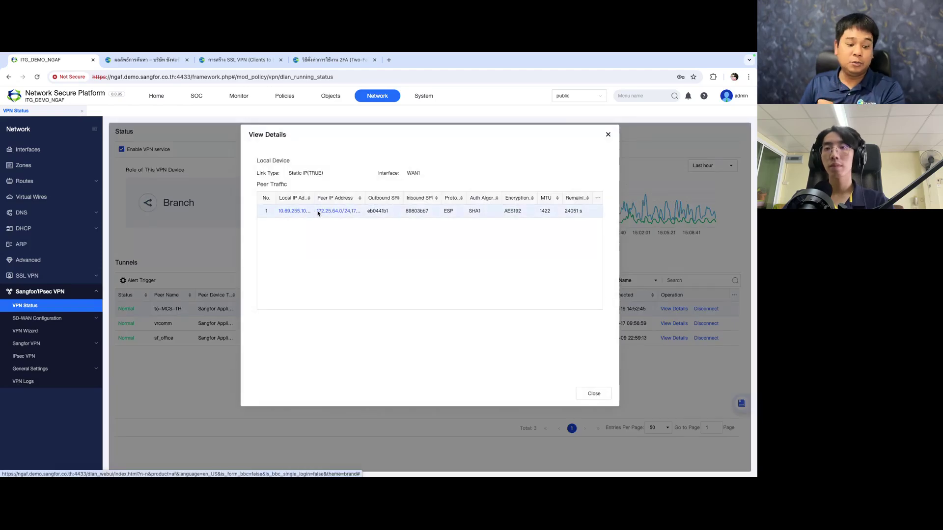
click(608, 134)
Highlight the Enable VPN service label on the VPN status page
drag(194, 152, 127, 152)
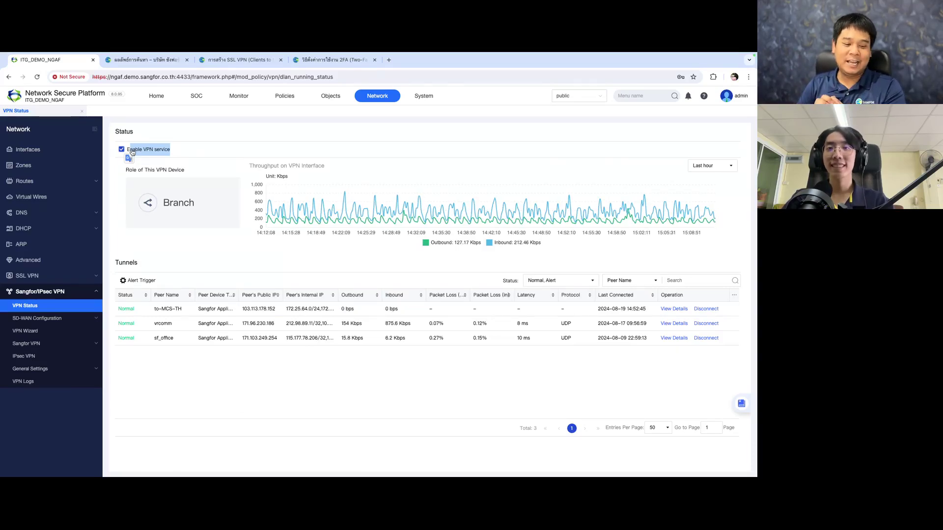
click(188, 152)
drag(188, 151, 124, 150)
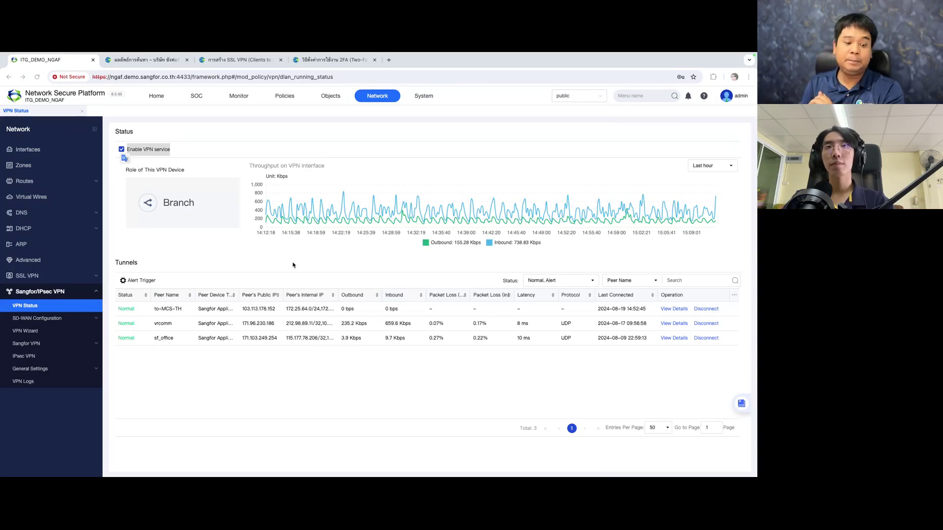
Go to the VPN logs page and check the log preservation settings
click(31, 384)
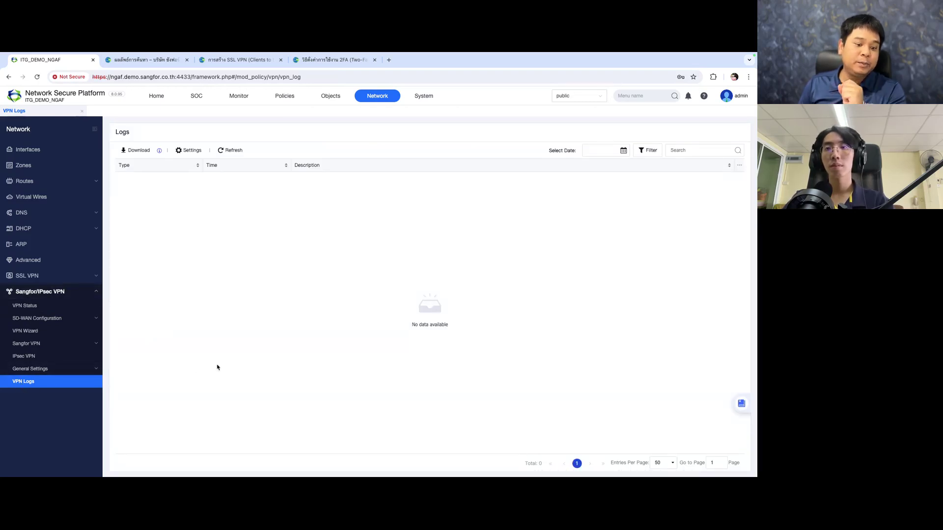
click(187, 152)
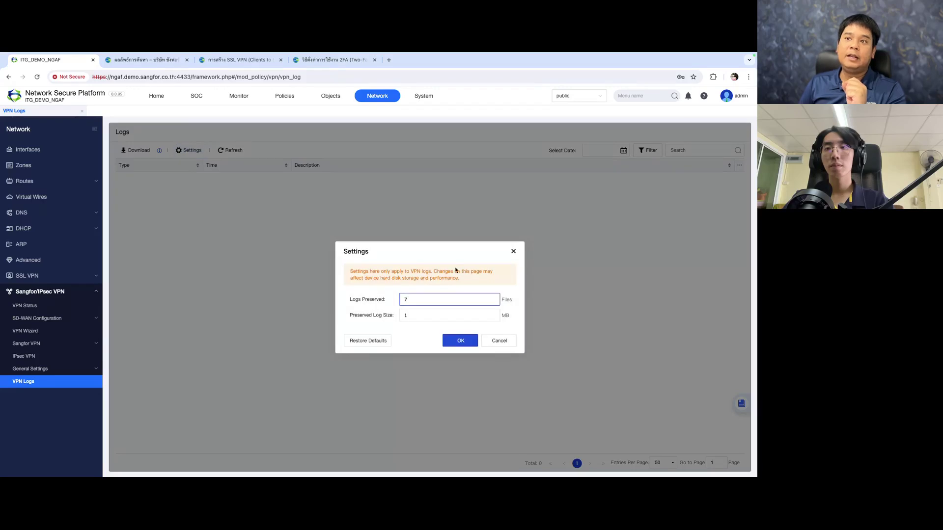
click(508, 343)
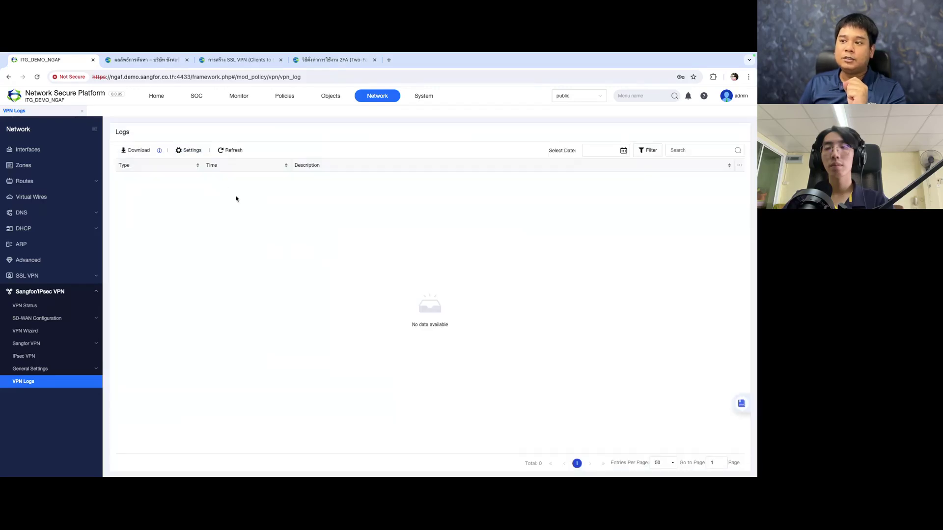
Extend the VPN log filter to include the Info, Alert and Debugging types alongside Error
click(651, 150)
click(498, 269)
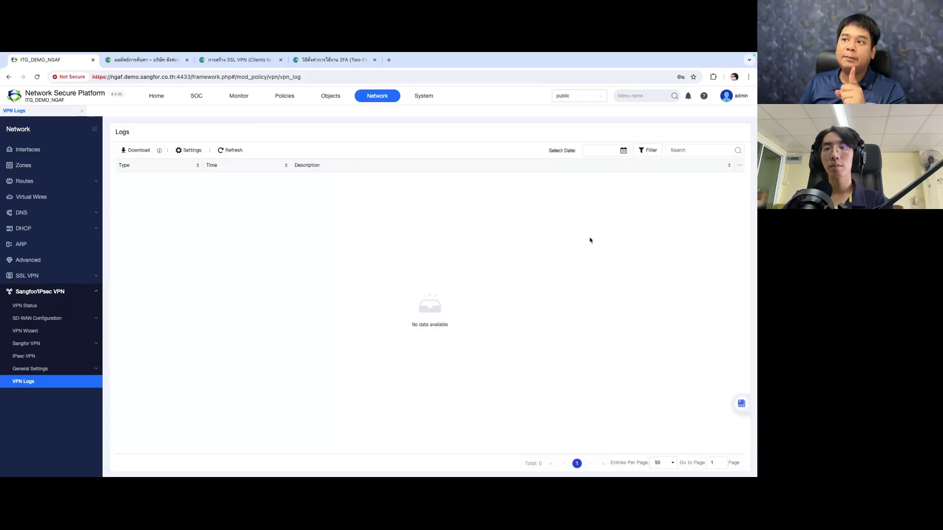
click(648, 150)
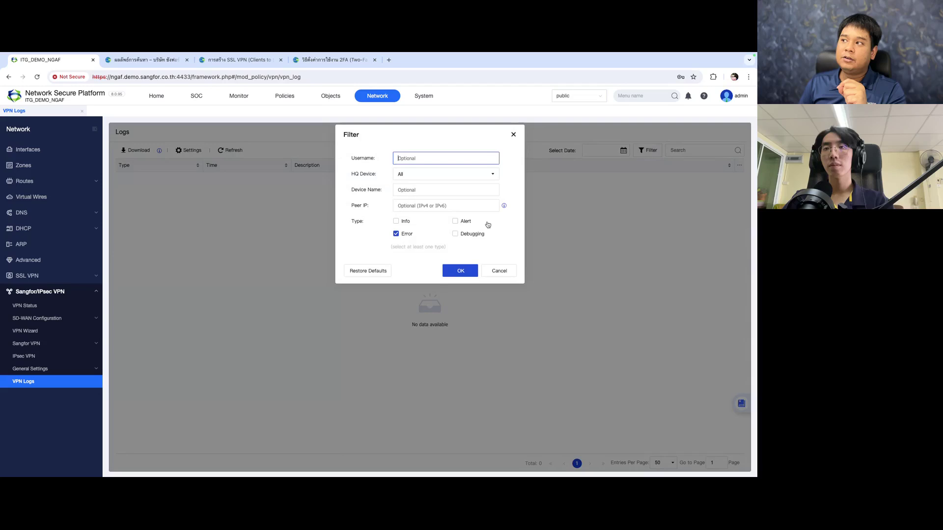
click(396, 222)
click(454, 222)
click(454, 235)
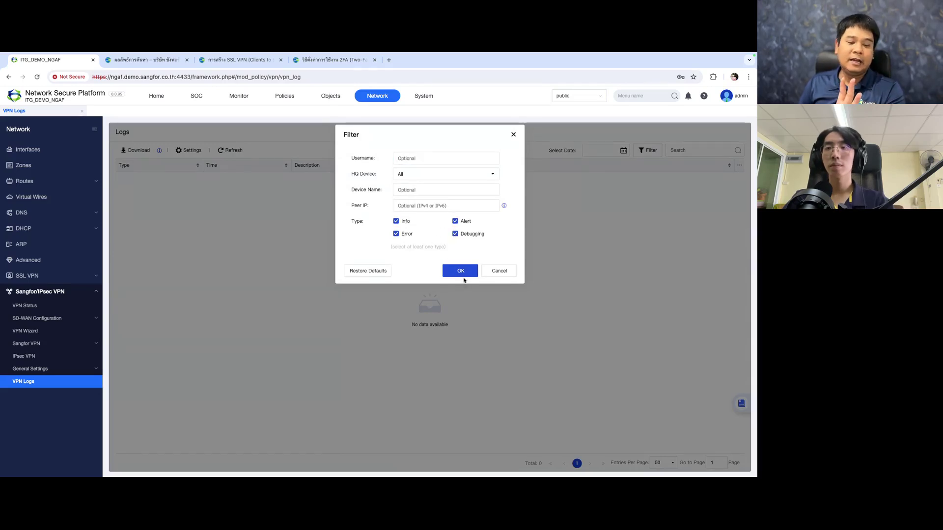
click(464, 273)
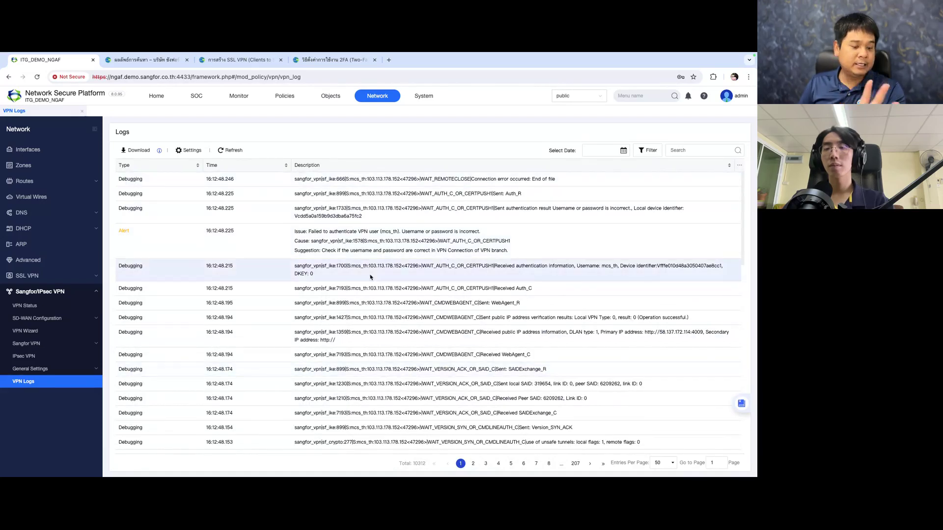
Highlight the authentication alert's description in the log and examine the Peer IP option of the log filter
drag(508, 252, 298, 231)
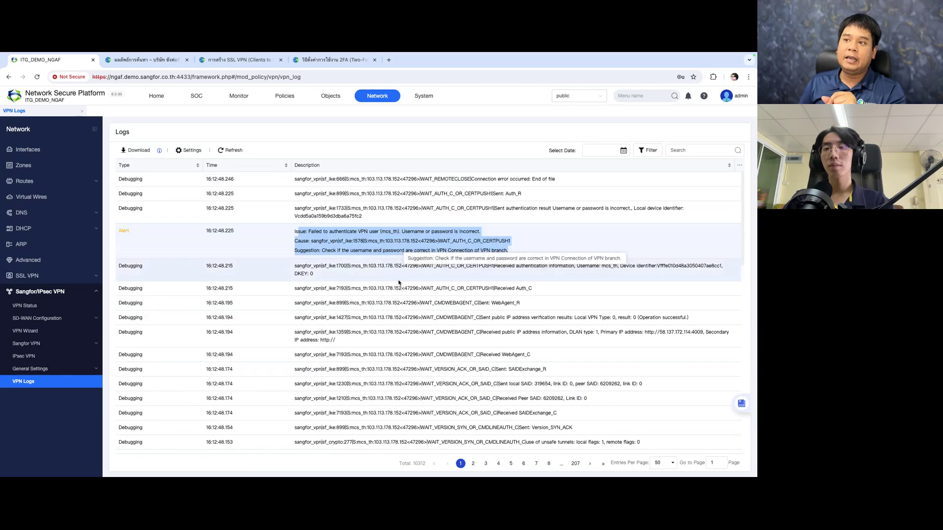
click(649, 150)
click(450, 204)
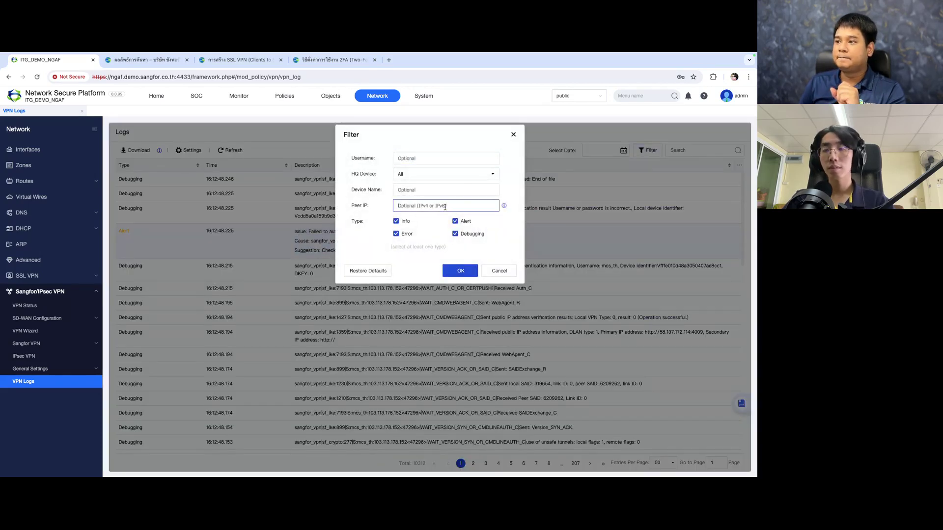
triple_click(361, 207)
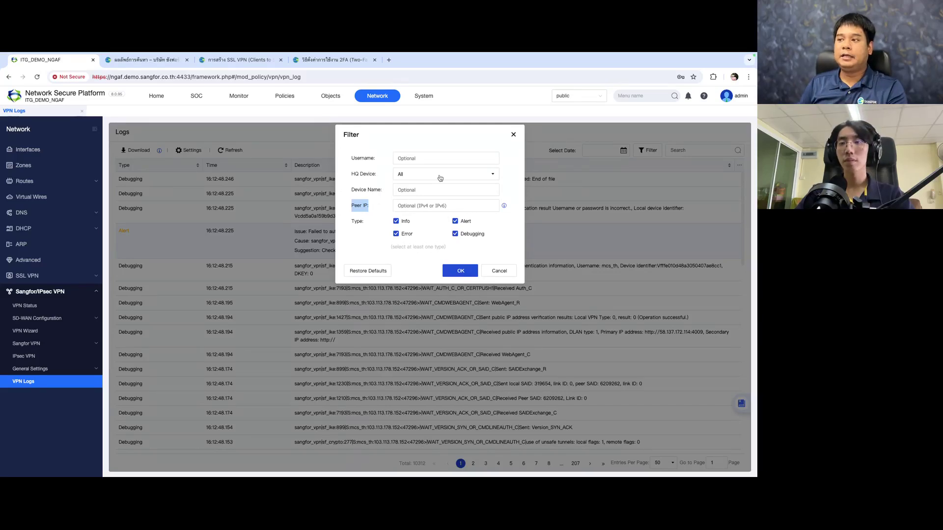
click(510, 272)
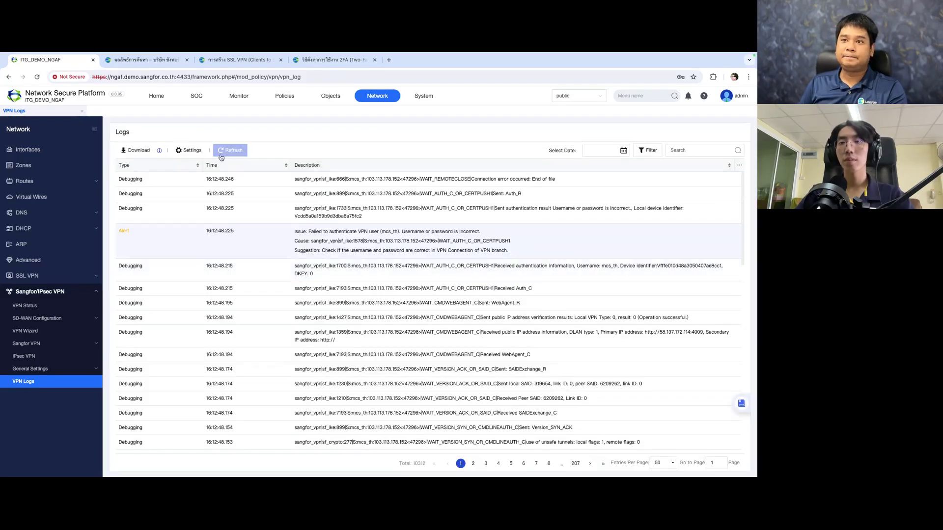
Review the number of preserved log files and the preserved log size in the VPN log settings
click(203, 149)
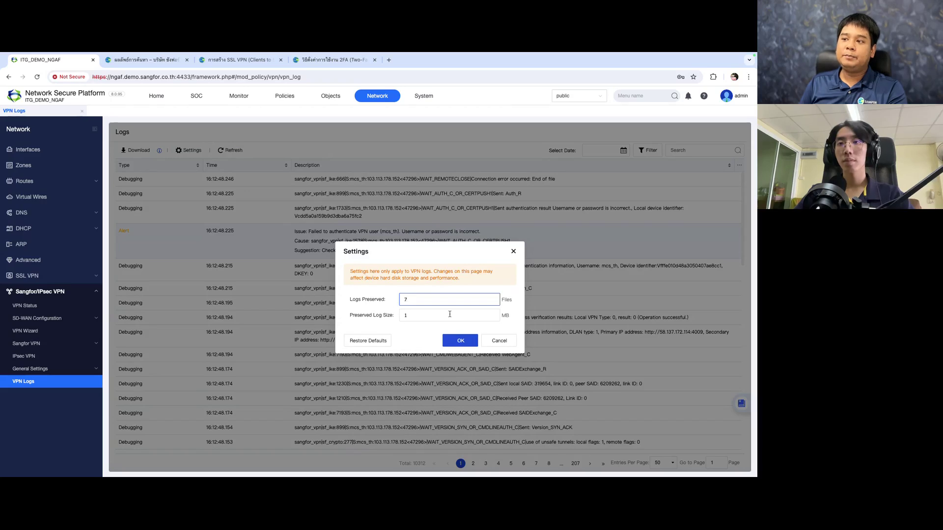
triple_click(520, 304)
click(359, 294)
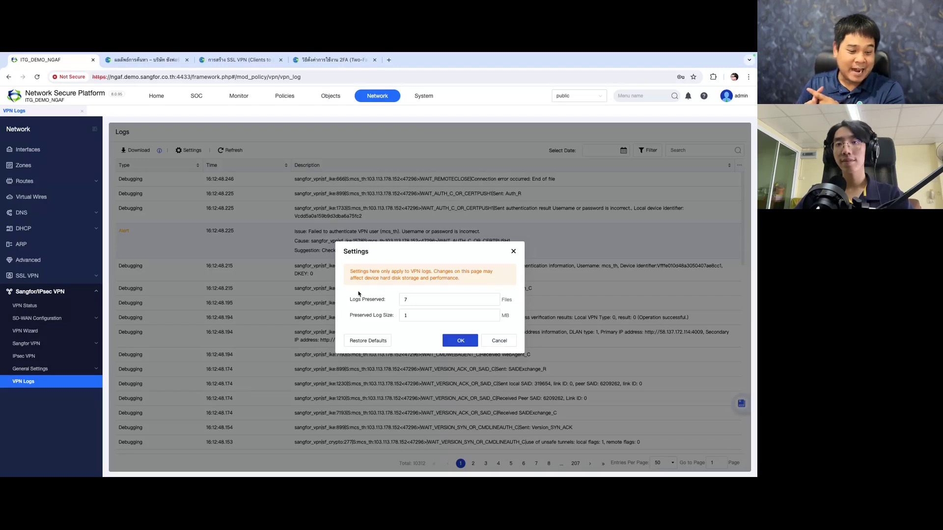
double_click(483, 318)
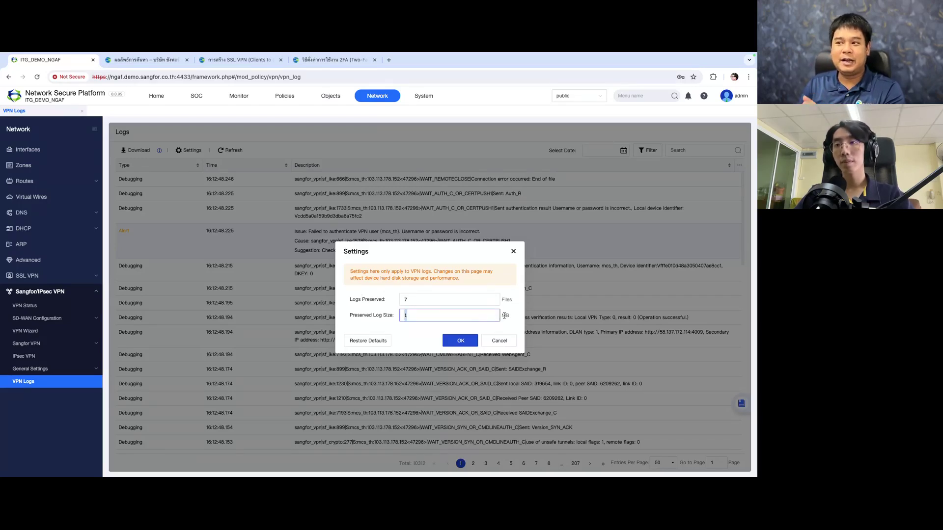
click(499, 340)
Check the log date calendar and start downloading the VPN logs
click(622, 152)
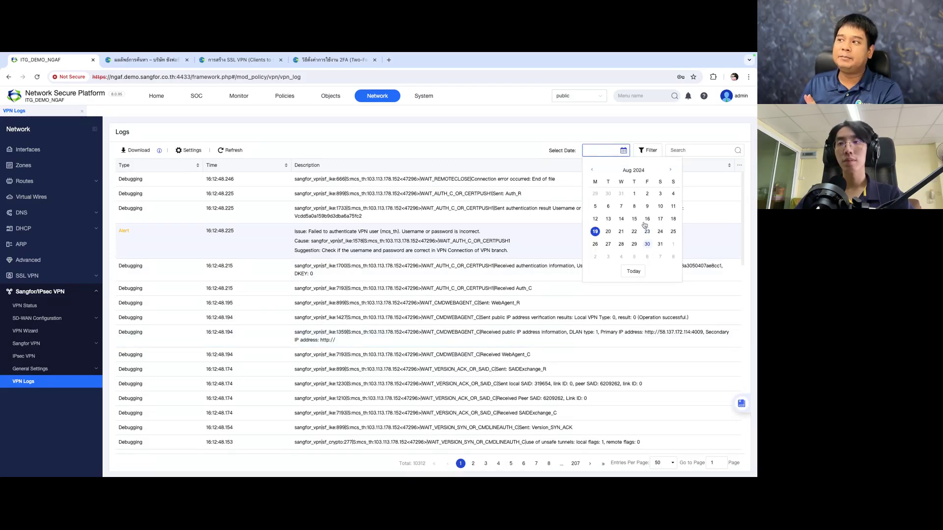
click(216, 131)
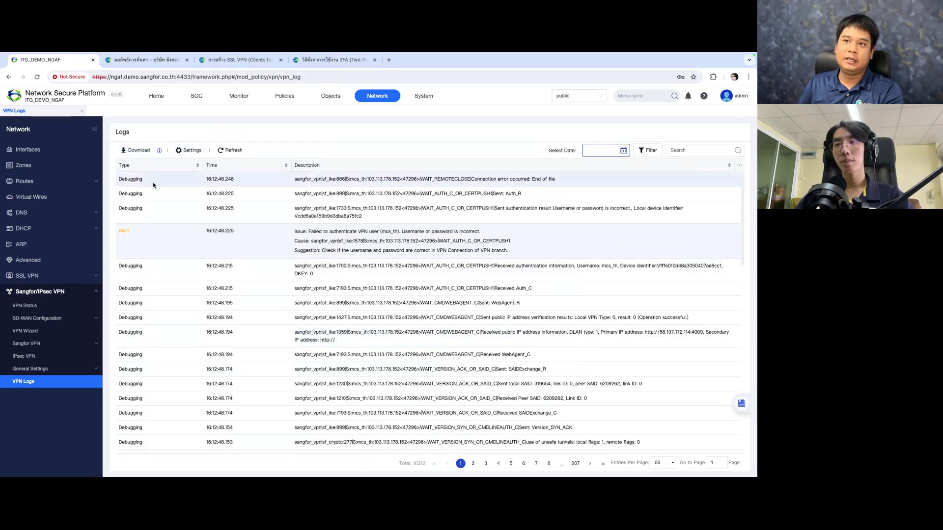
click(136, 150)
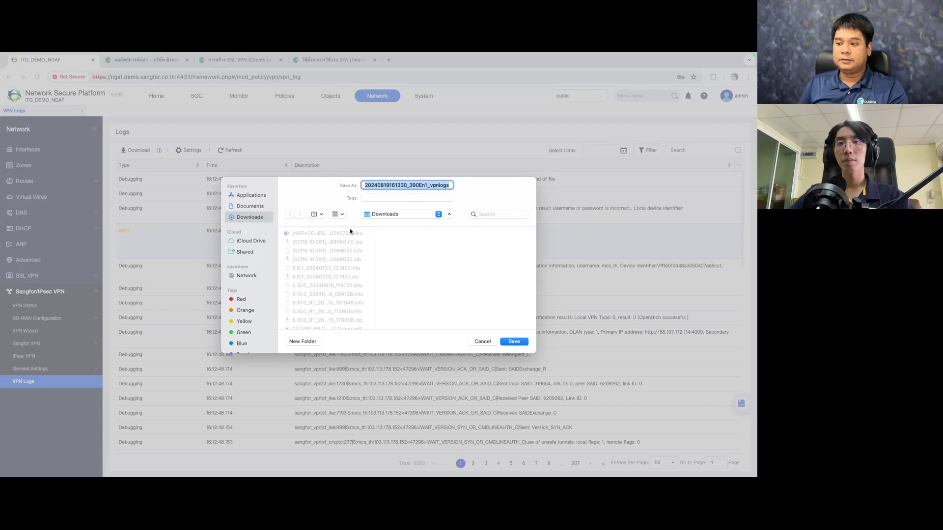
Switch to the slides and advance to the Sangfor VPN slide comparing it with standard IPSec VPN
key(ctrl+Left)
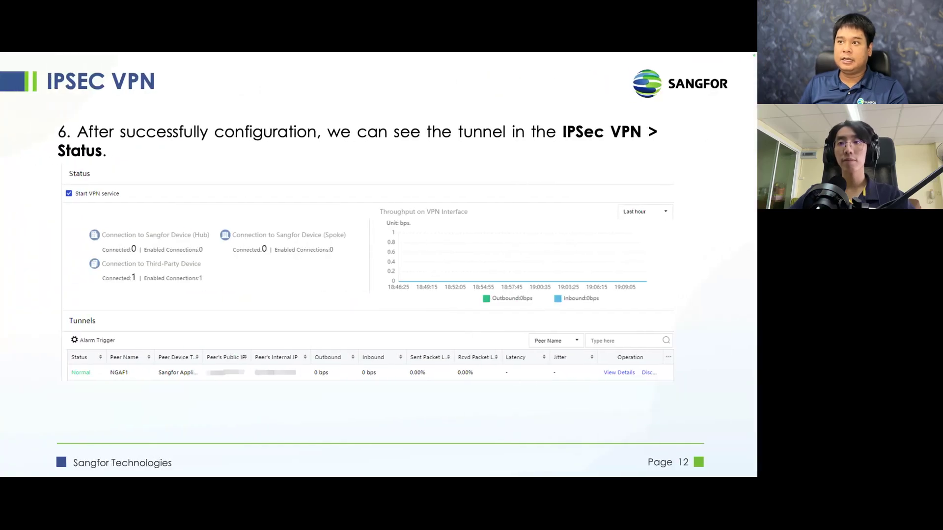
key(Right)
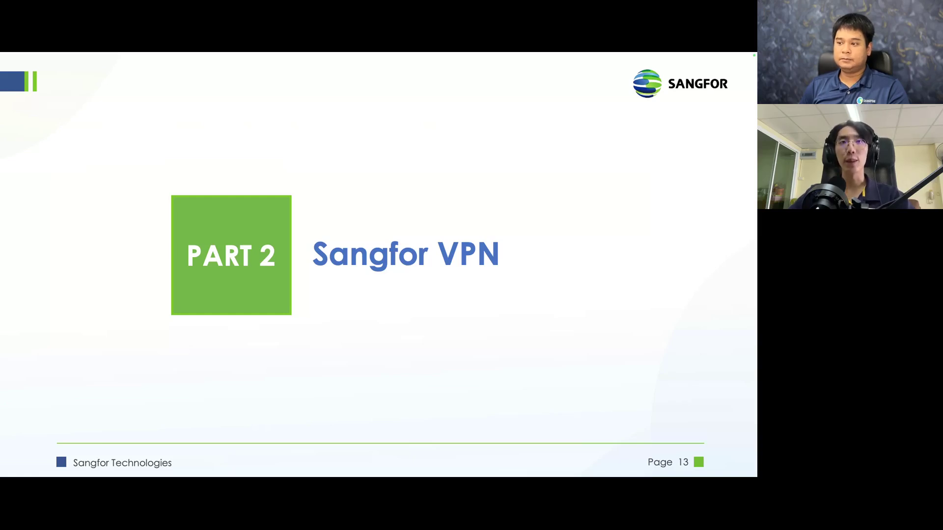
key(Right)
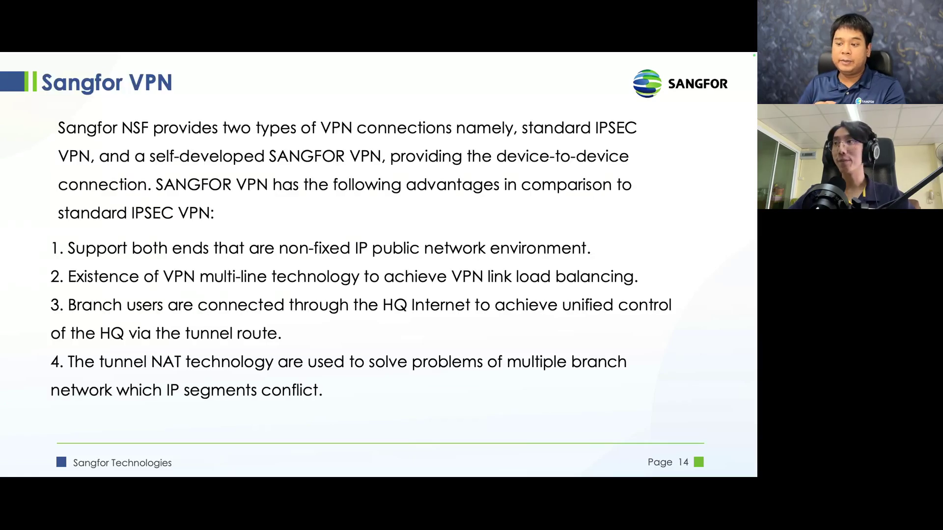
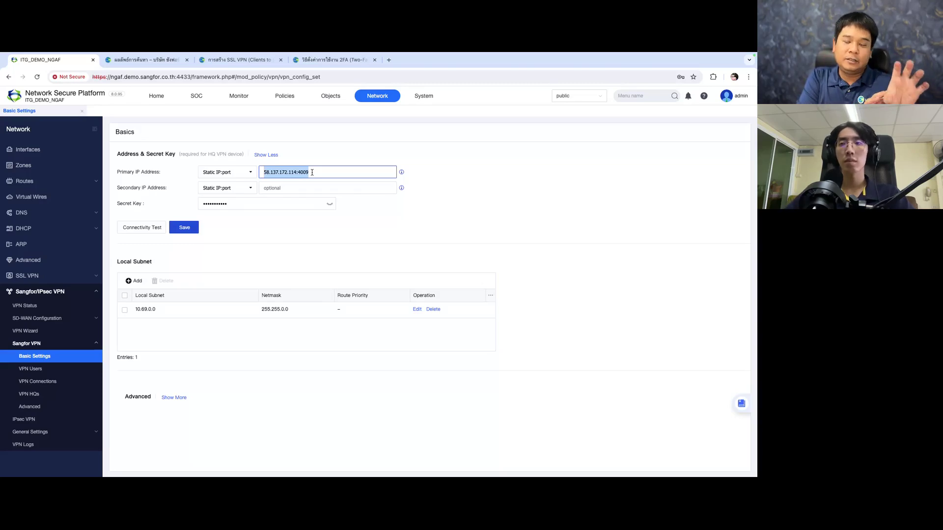
Highlight the primary IP address and its port, and examine the Secret Key field in the basic settings
click(312, 171)
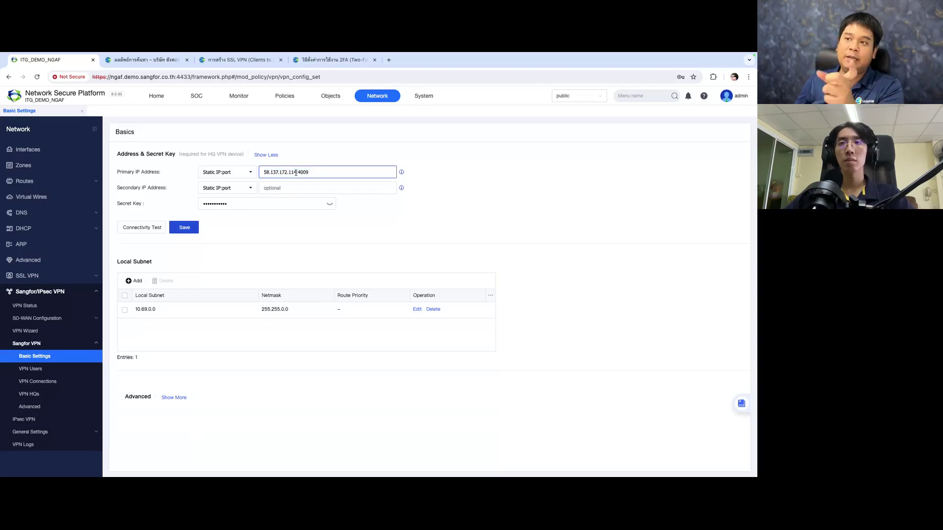
double_click(296, 173)
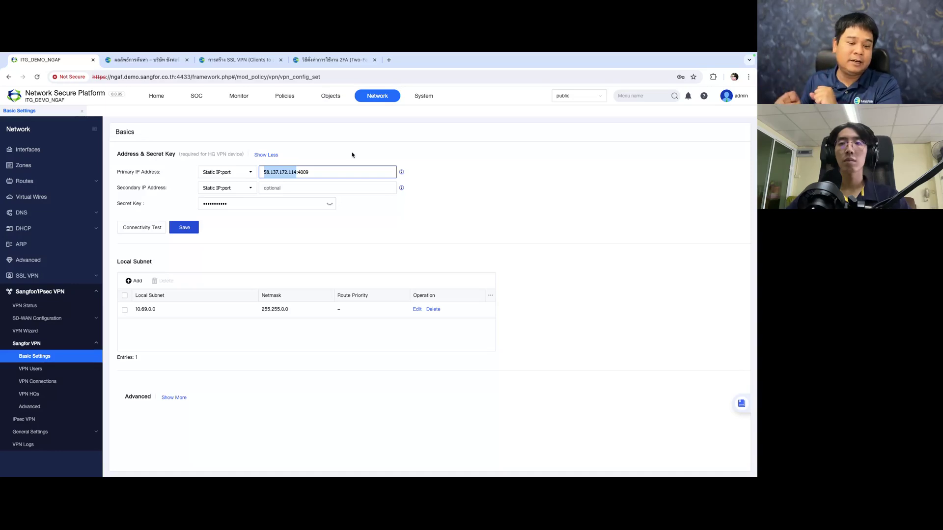
click(332, 177)
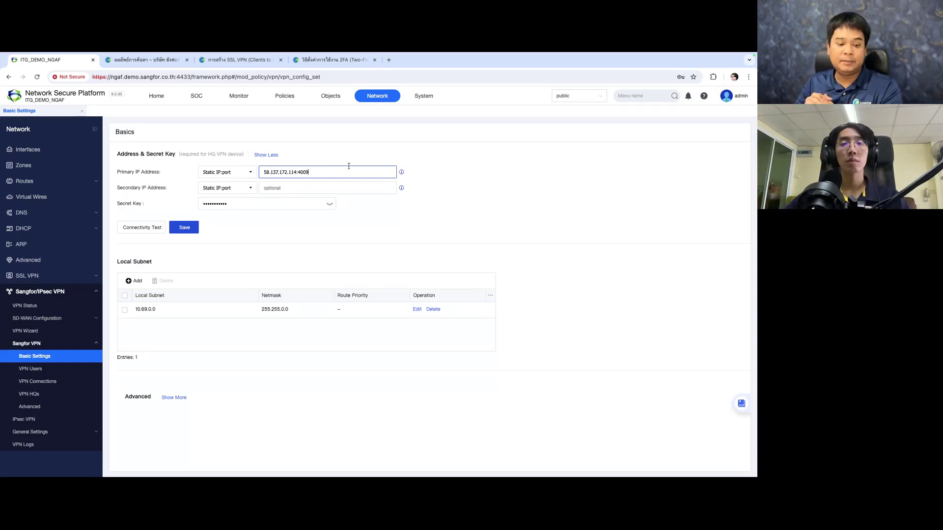
click(398, 227)
double_click(267, 204)
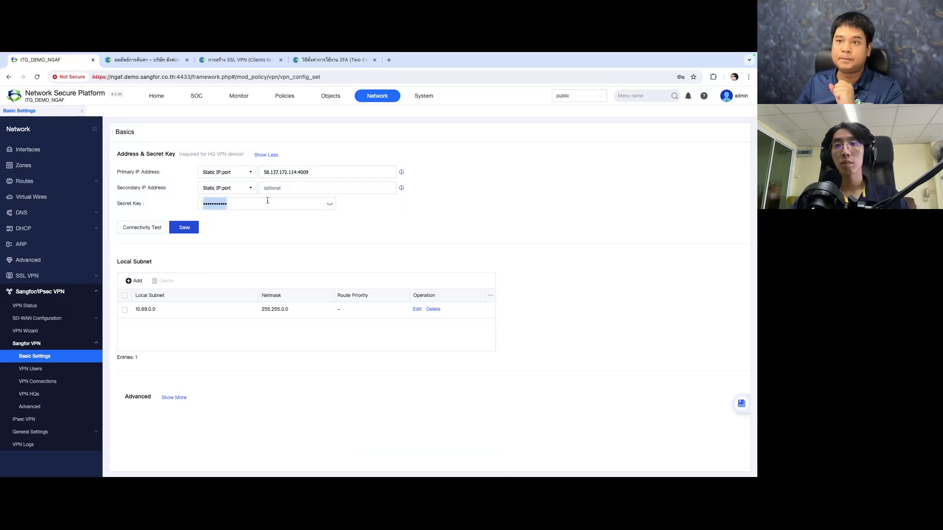
click(329, 205)
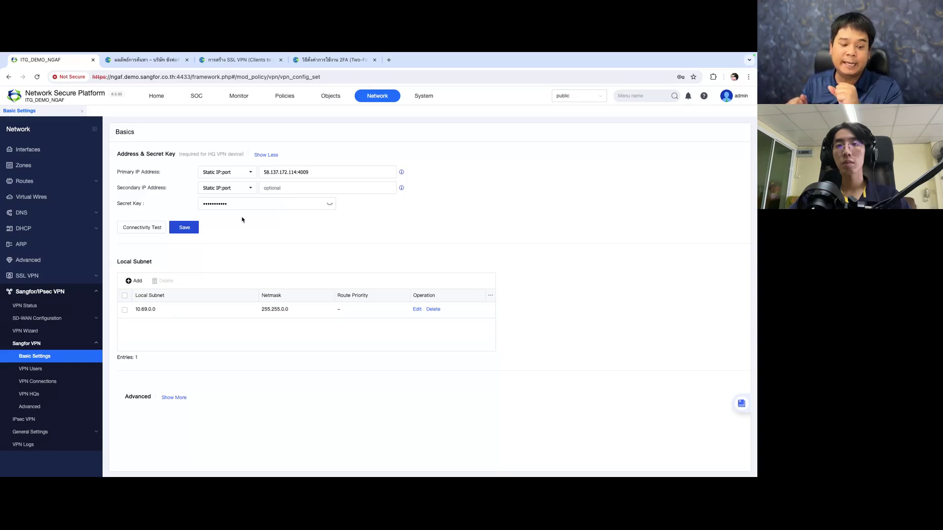
Switch to the slides, mark the Address & Secret Key and Local Subnet areas, and reveal the slide's Advanced settings highlights
key(alt+Tab)
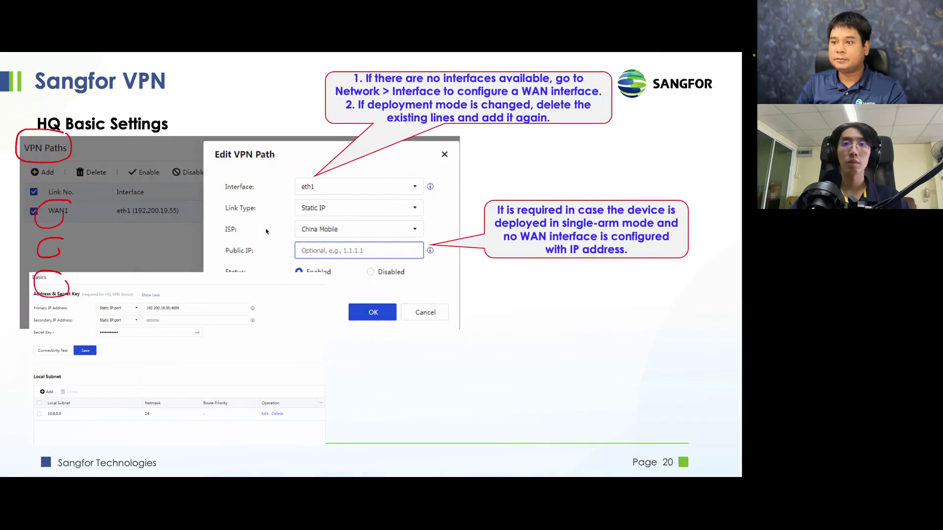
drag(244, 303, 256, 290)
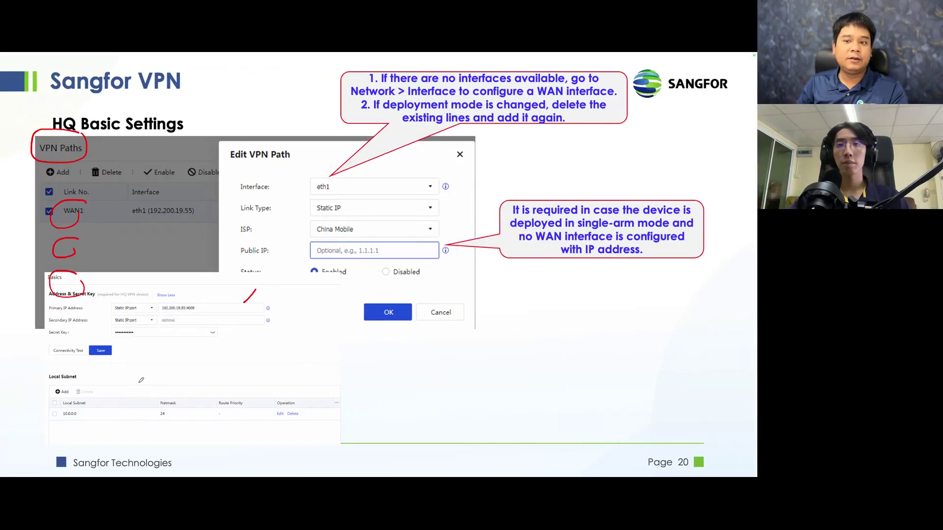
mouse_move(84, 387)
mouse_down()
mouse_move(77, 374)
mouse_move(93, 394)
mouse_move(86, 381)
mouse_up()
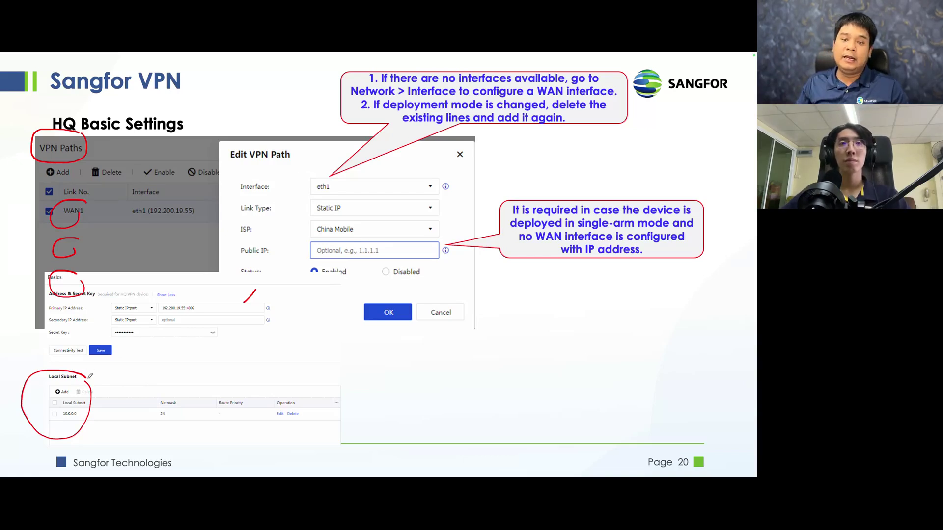
drag(86, 377, 114, 367)
key(Right)
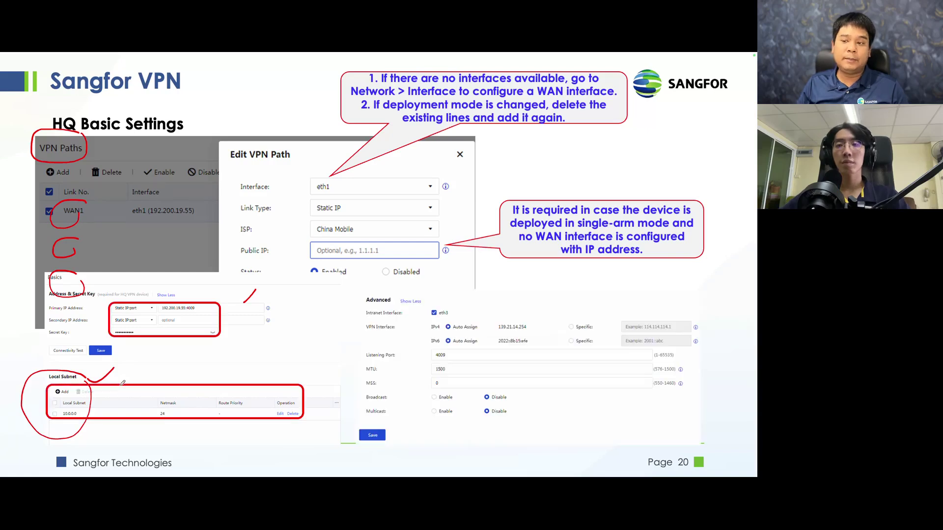
key(Right)
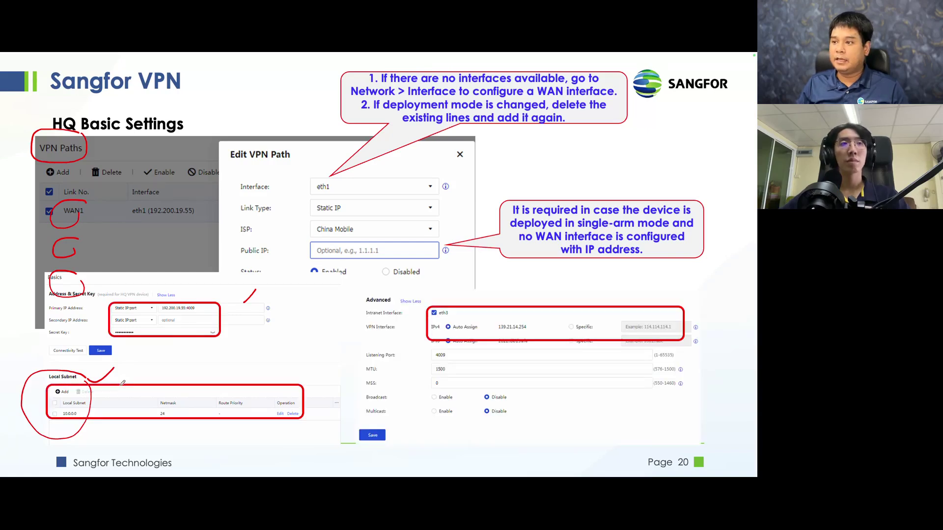
Switch back to the firewall console and expand the Advanced section of the Sangfor VPN basic settings
key(alt+Tab)
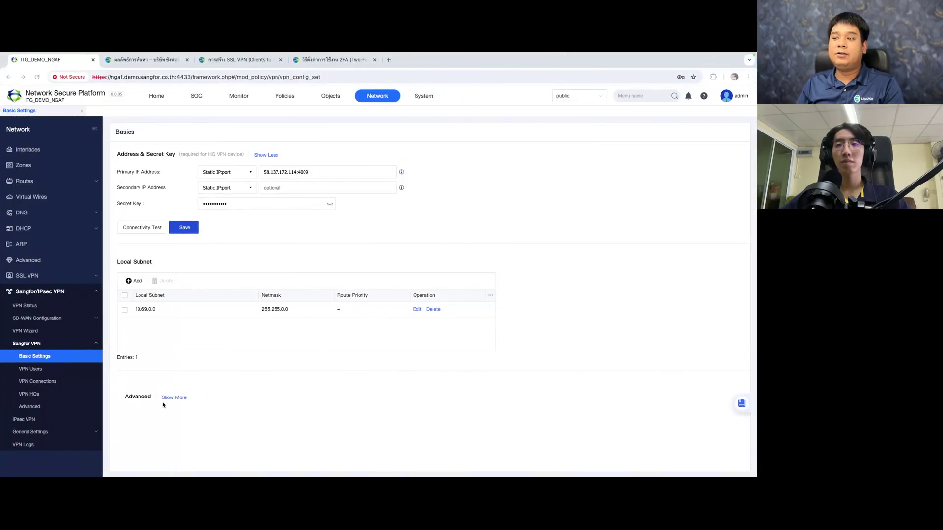
click(174, 398)
scroll(175, 373, down, 2)
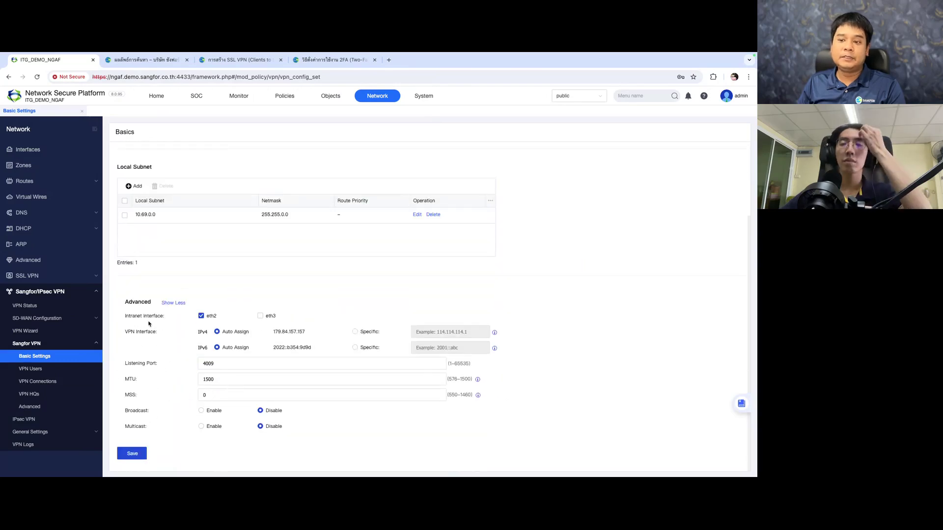
click(168, 305)
click(178, 398)
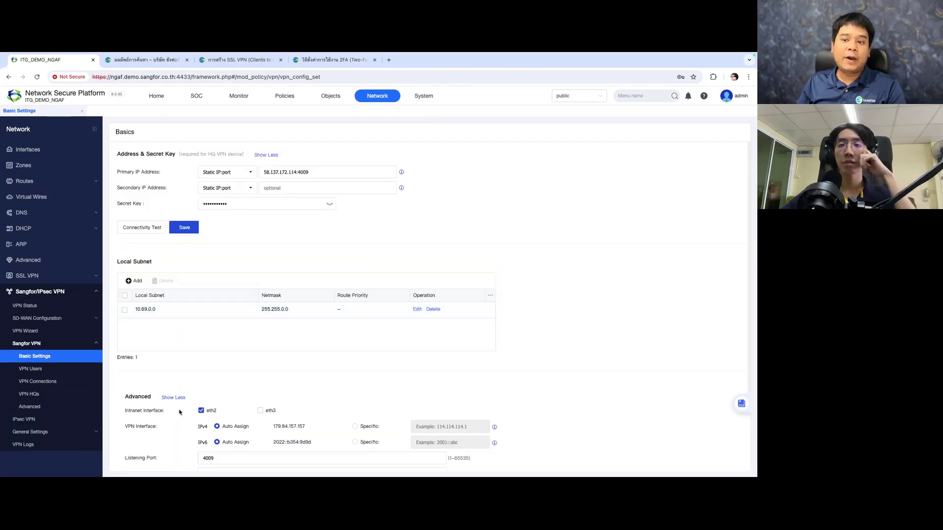
scroll(192, 416, down, 2)
scroll(191, 416, down, 1)
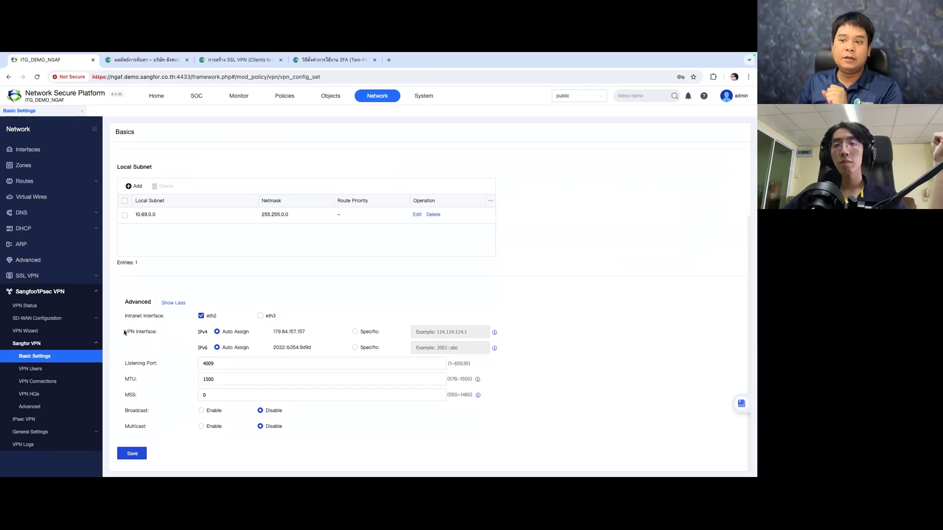
Highlight the VPN Interface label and the Listening Port setting in the Advanced section
drag(124, 332, 157, 332)
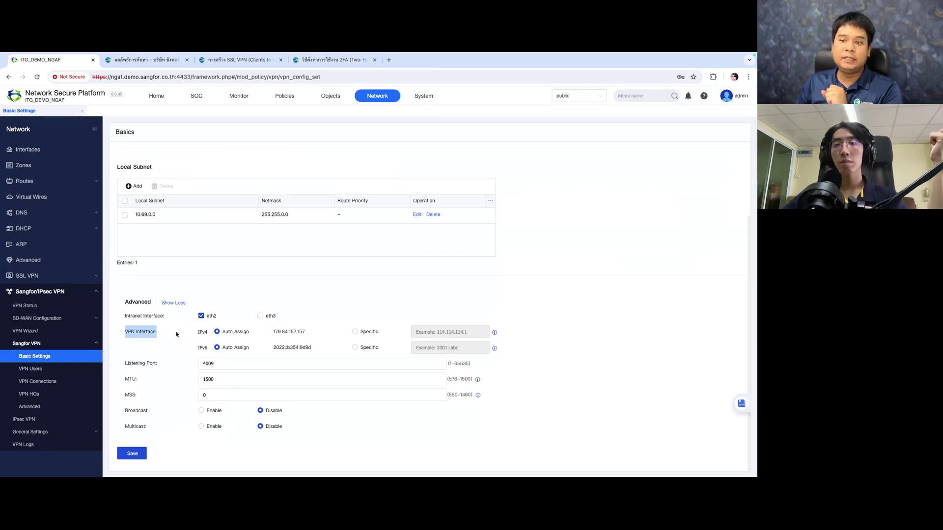
click(230, 351)
drag(125, 364, 158, 363)
double_click(222, 364)
scroll(172, 318, up, 2)
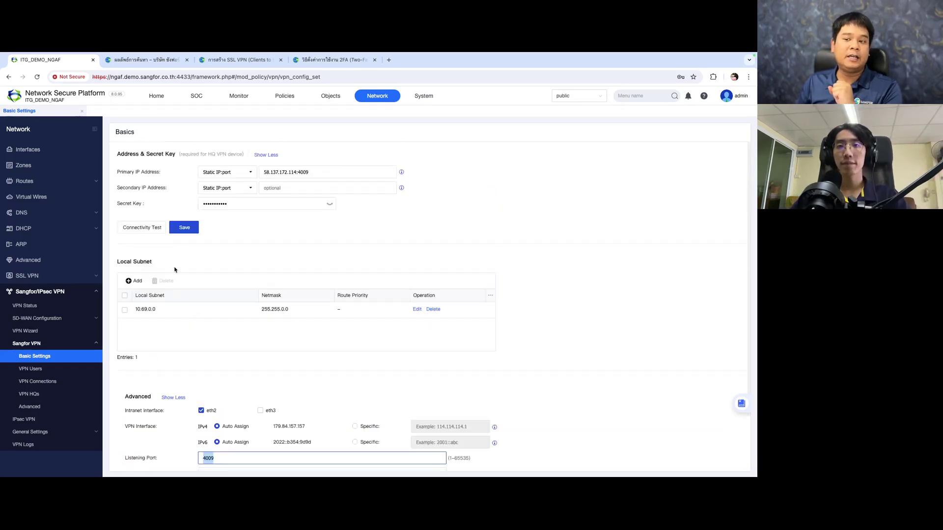
Set the port to 4000 in both the Primary IP Address and the Listening Port
click(337, 172)
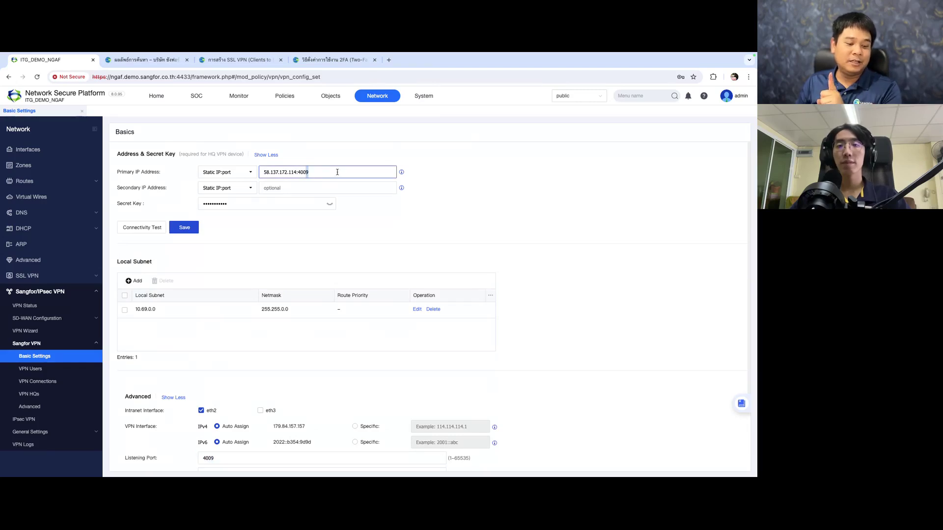
key(BackSpace)
text(0)
scroll(280, 364, down, 2)
click(247, 365)
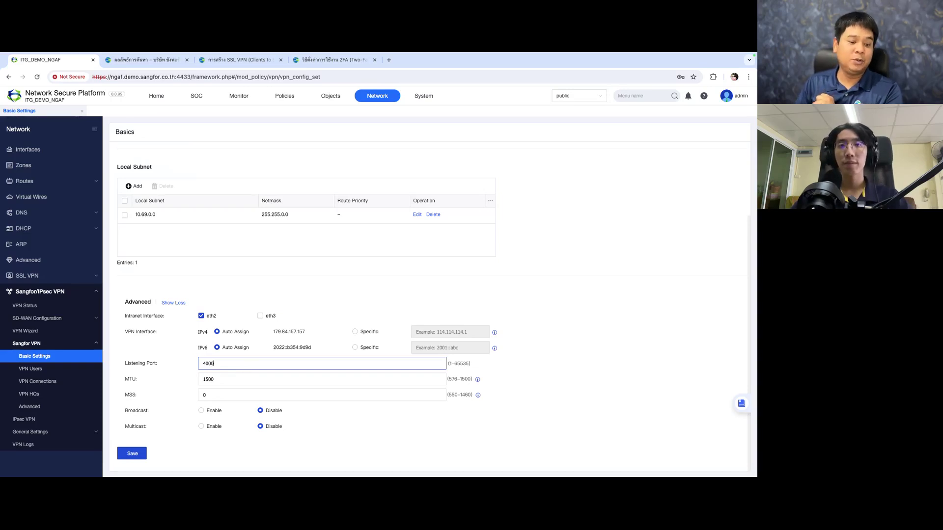
scroll(289, 275, up, 2)
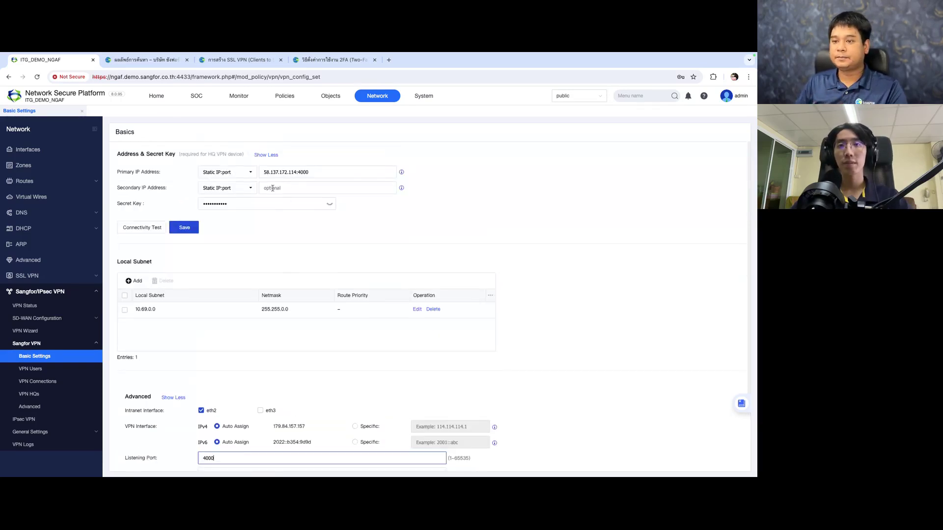
Highlight the MTU label and its value in the Advanced section
scroll(309, 235, down, 2)
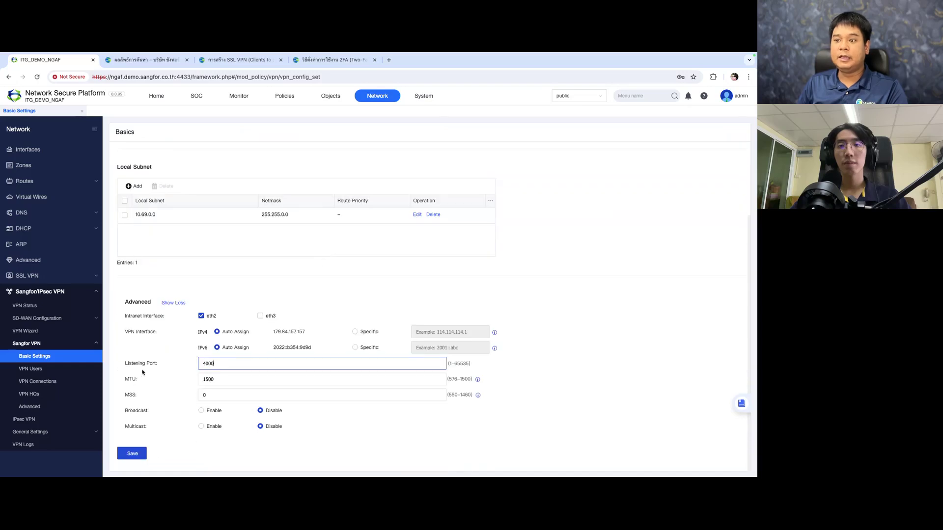
click(131, 380)
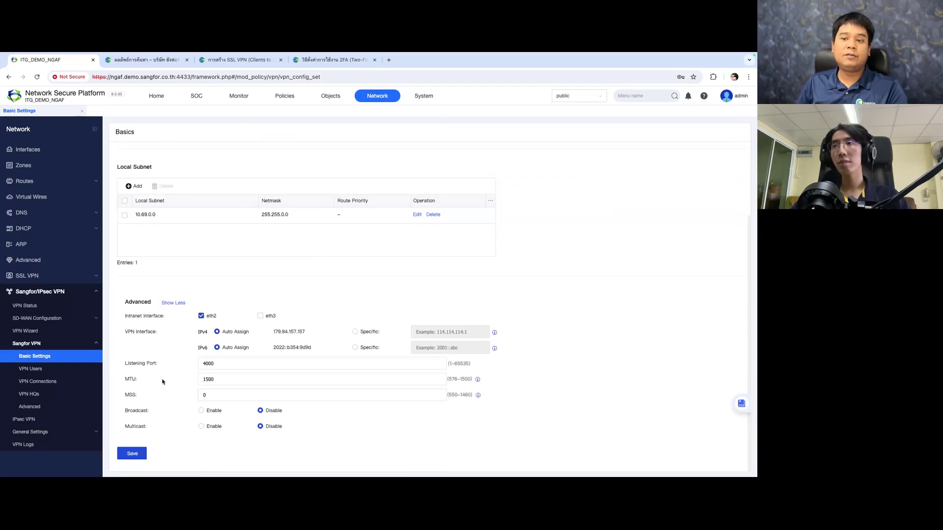
double_click(129, 381)
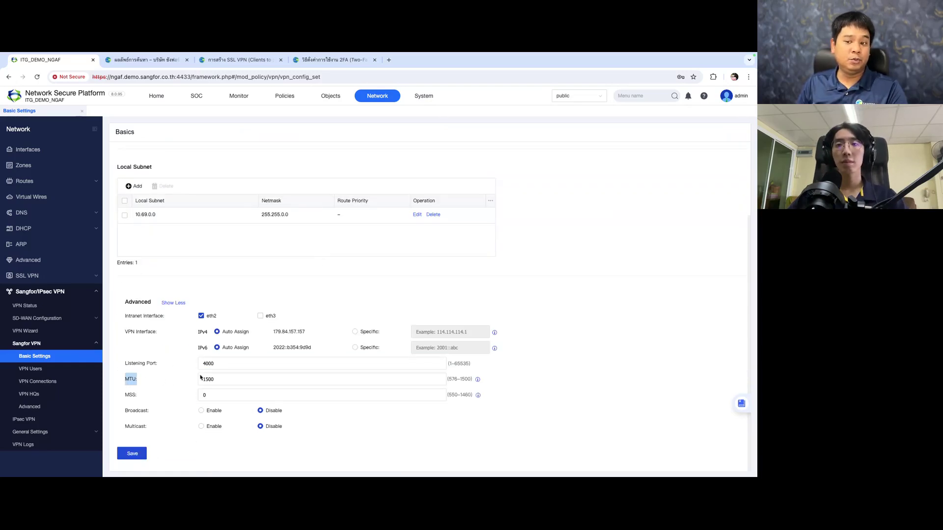
click(224, 381)
double_click(223, 381)
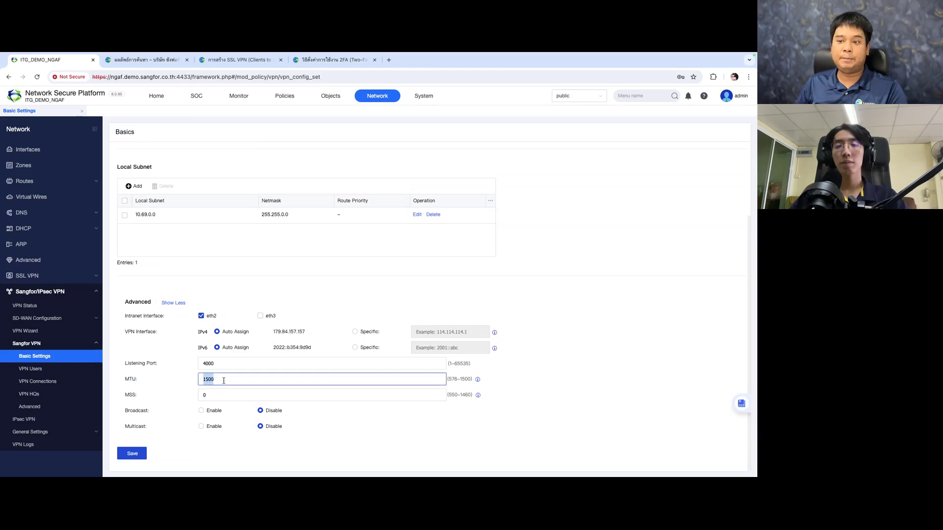
Enable Broadcast to check its packet port options, and set it back to Disable
click(207, 411)
scroll(216, 427, down, 2)
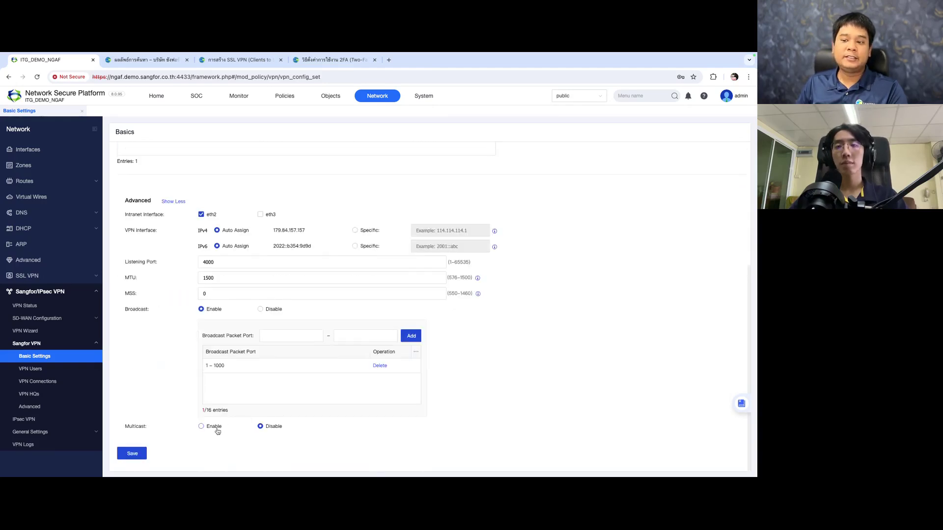
click(269, 310)
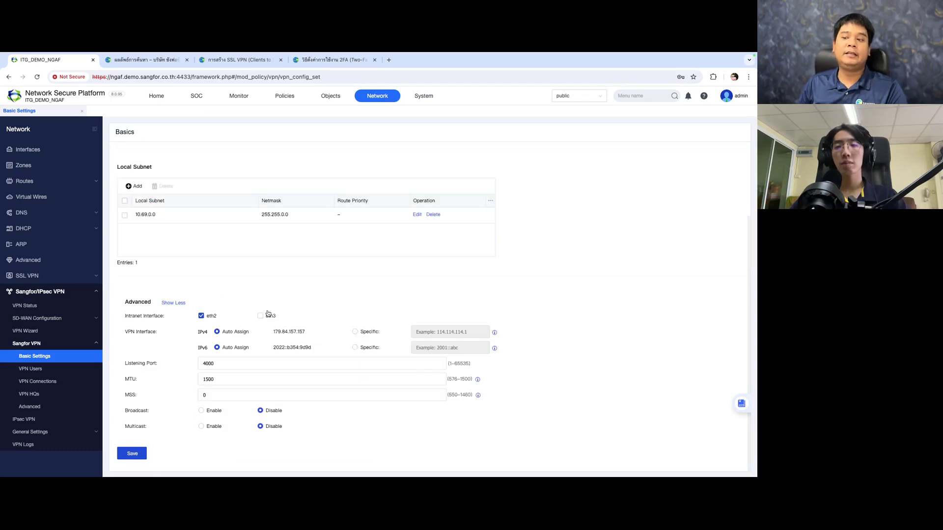
Switch to the slides, advance to the HQ Local Users setting slide and circle the Add VPN User title
key(ctrl+Left)
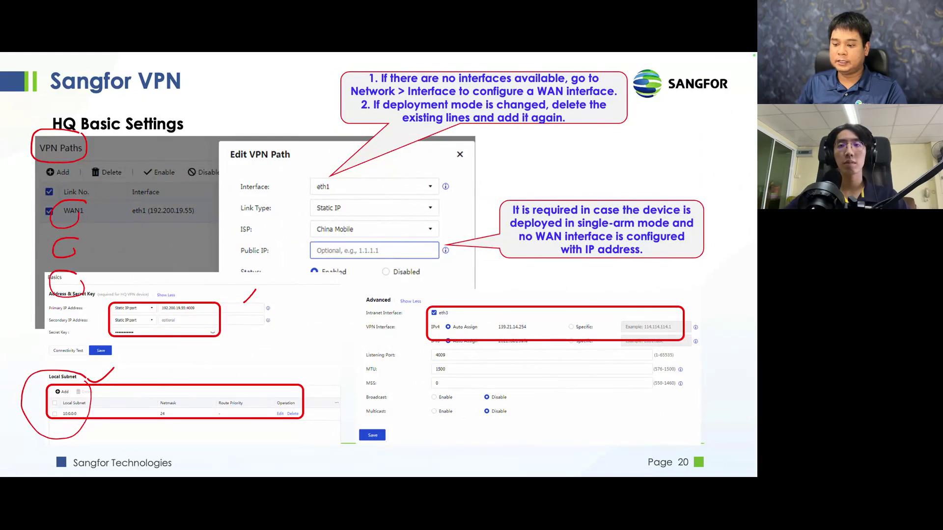
key(Right)
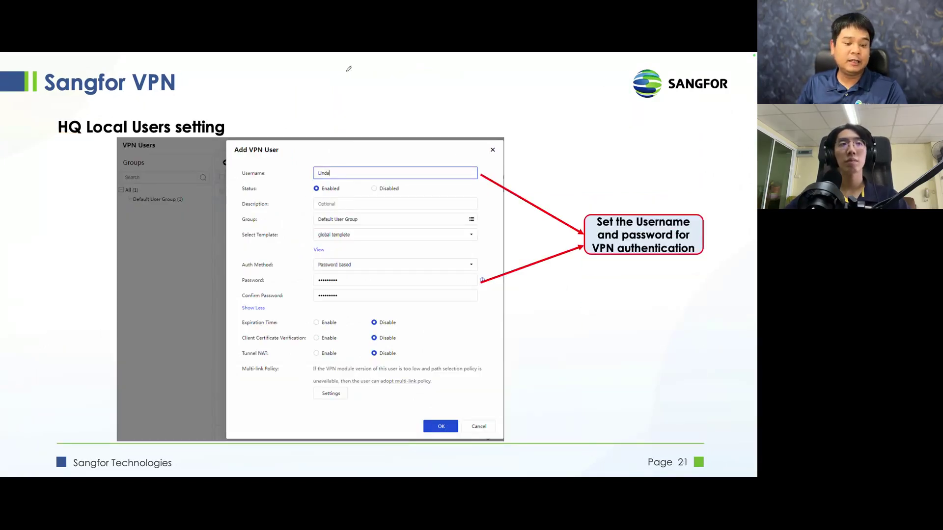
mouse_move(284, 138)
mouse_down()
mouse_move(268, 136)
mouse_move(247, 163)
mouse_move(286, 139)
mouse_up()
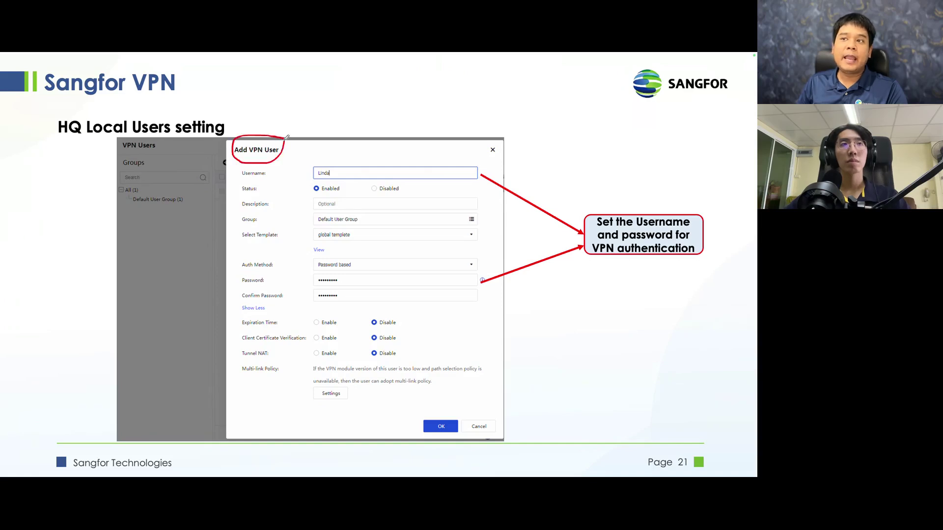
Switch to the firewall console and open the Sangfor VPN Users list
key(alt+Tab)
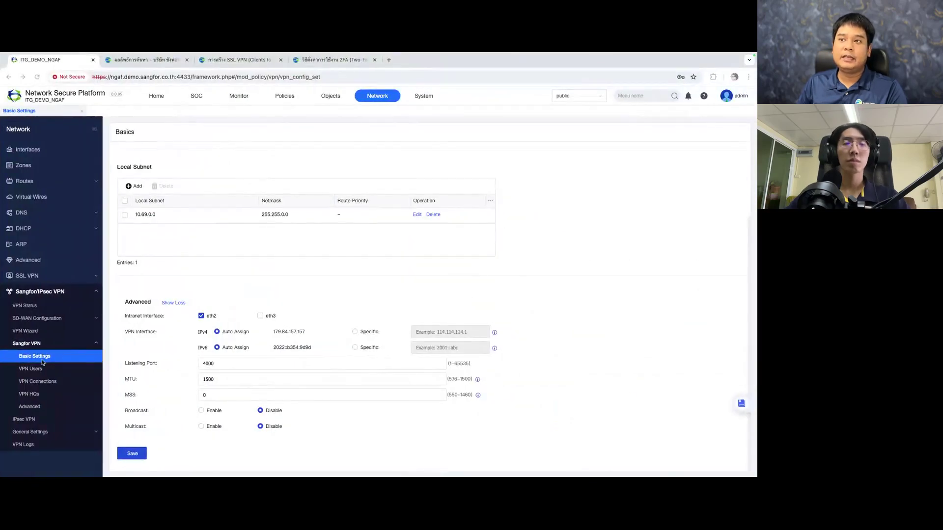
click(41, 371)
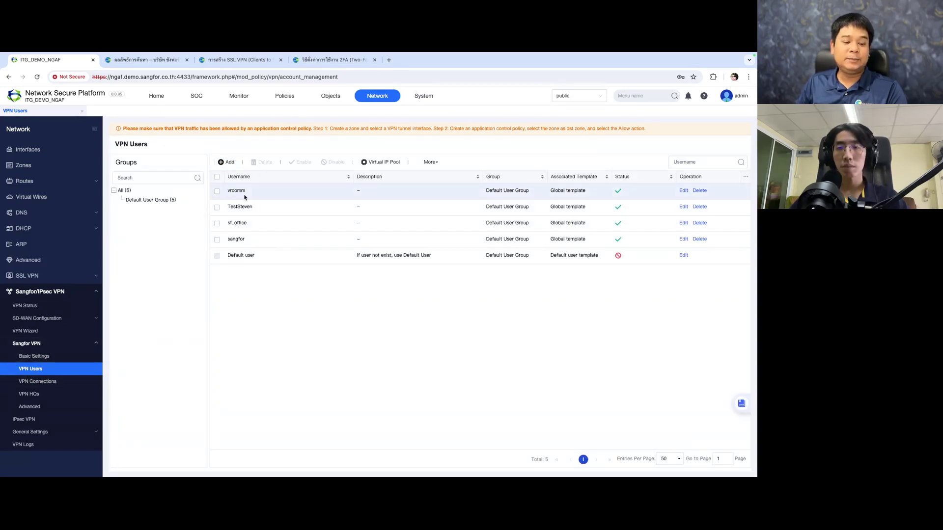
Switch to the slides and tick the Username and Auth Method fields on the HQ Local Users setting slide
key(ctrl+Left)
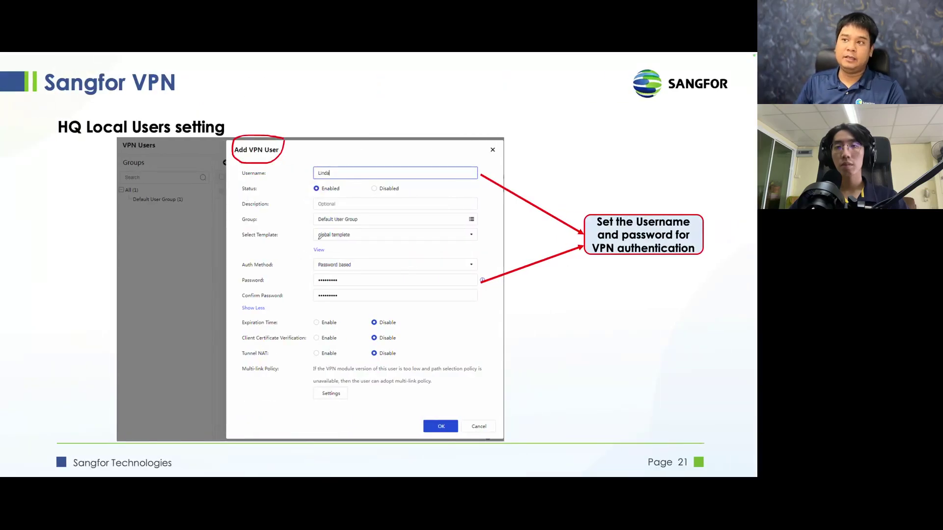
drag(341, 172, 349, 166)
drag(370, 260, 404, 241)
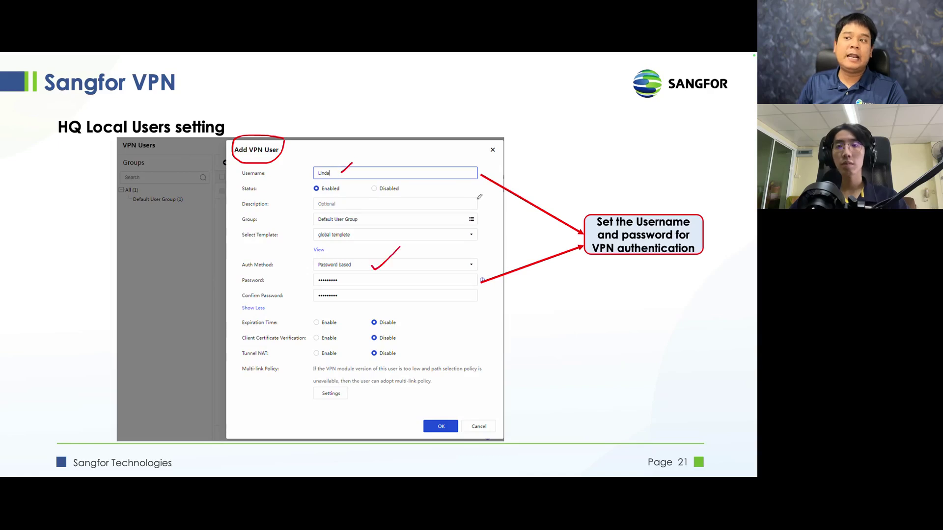
Start adding a VPN user in the firewall console and choose the Certificate based authentication method
key(ctrl+Right)
click(226, 161)
click(411, 267)
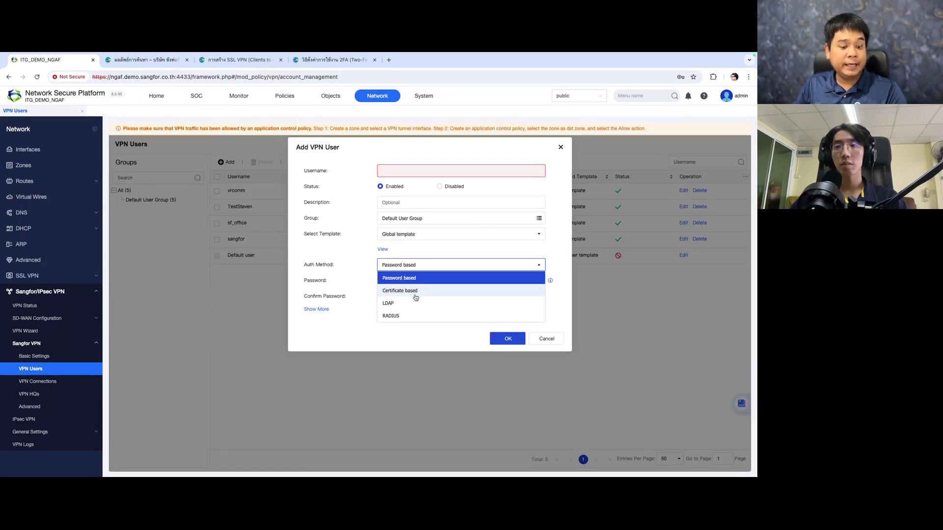
click(416, 292)
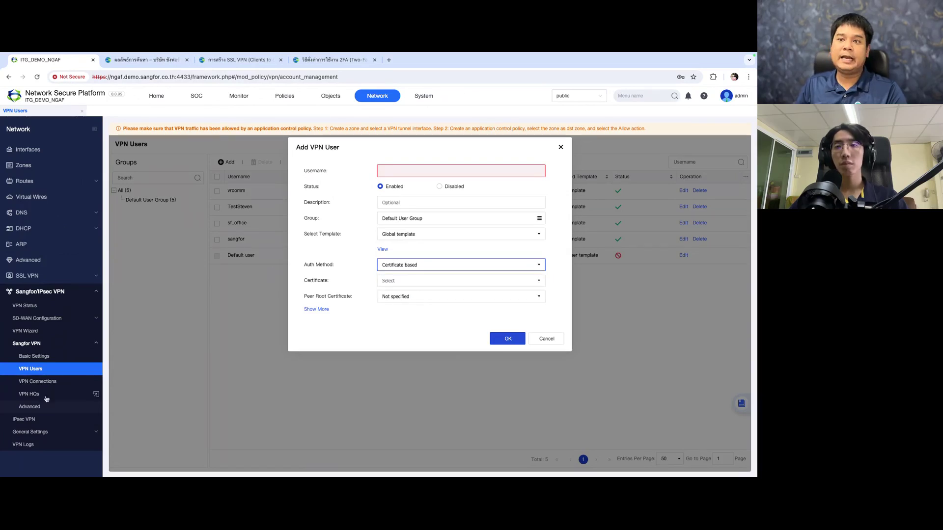
click(404, 268)
click(387, 290)
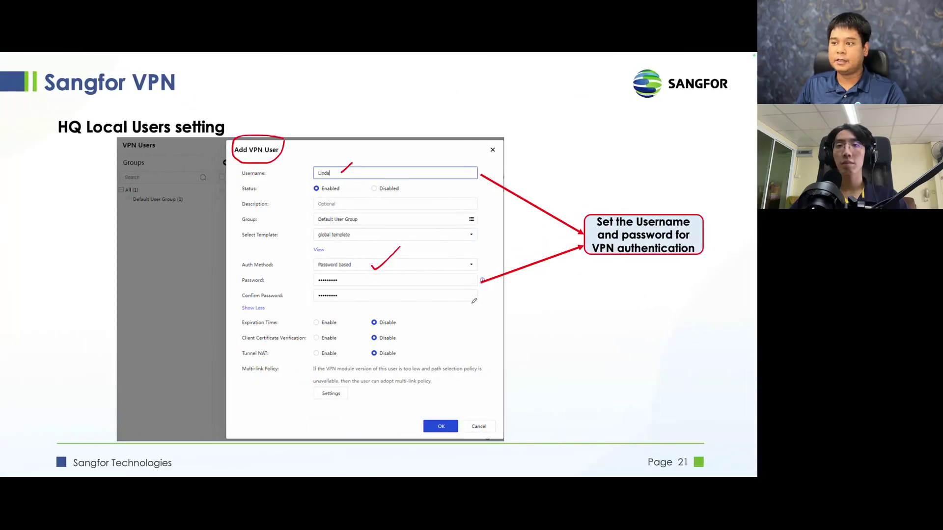
Advance to the Branch setting slide and circle the word Branch and the VPN Connection title
key(Right)
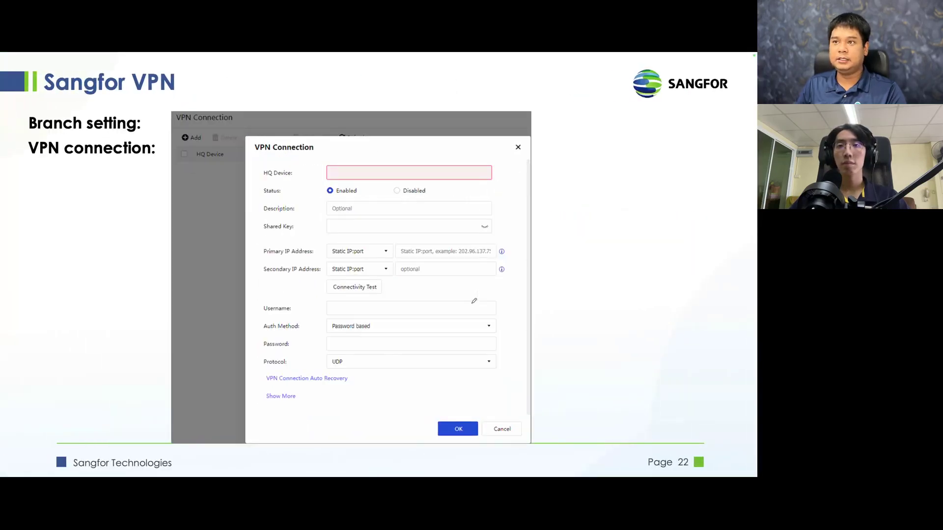
mouse_move(24, 141)
mouse_down()
mouse_move(76, 109)
mouse_move(21, 139)
mouse_up()
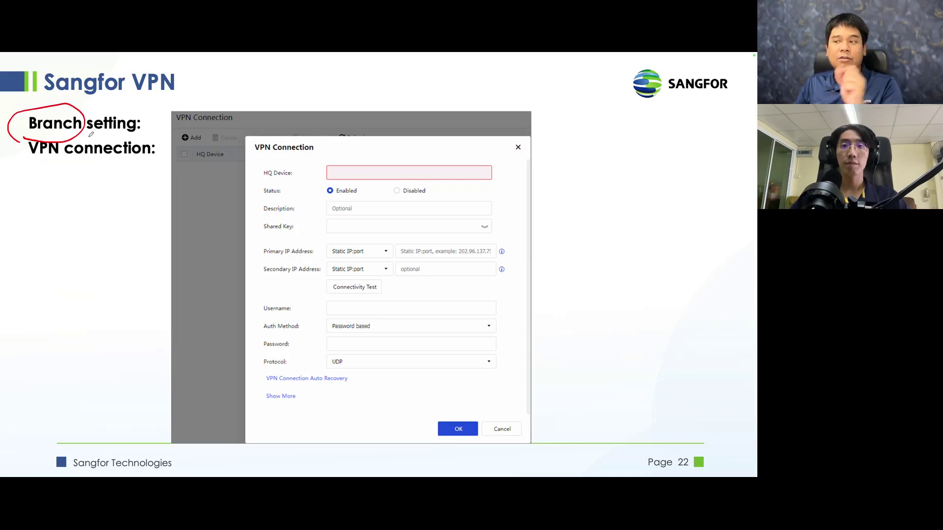
mouse_move(219, 94)
mouse_down()
mouse_move(151, 126)
mouse_move(241, 104)
mouse_move(222, 96)
mouse_up()
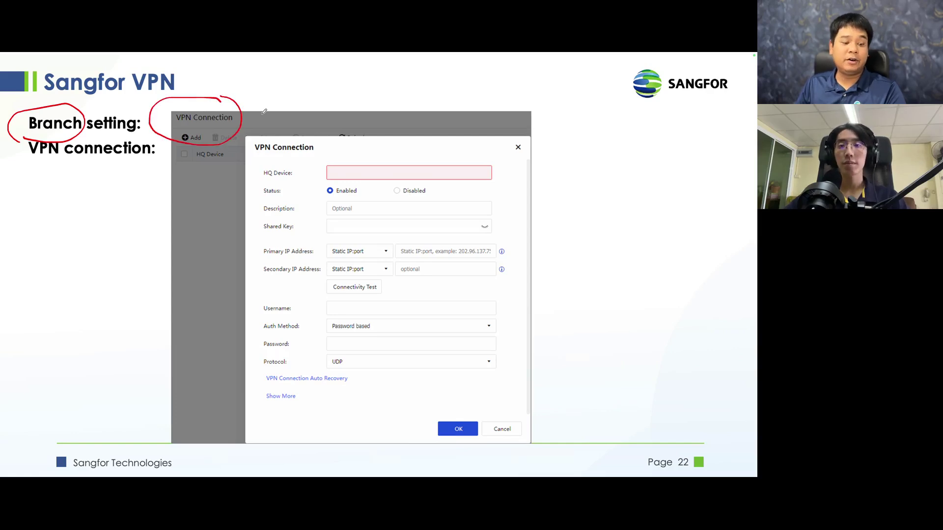
Switch to the firewall console, discard the unfinished VPN user and open the Sangfor VPN Connections list
key(ctrl+super+Right)
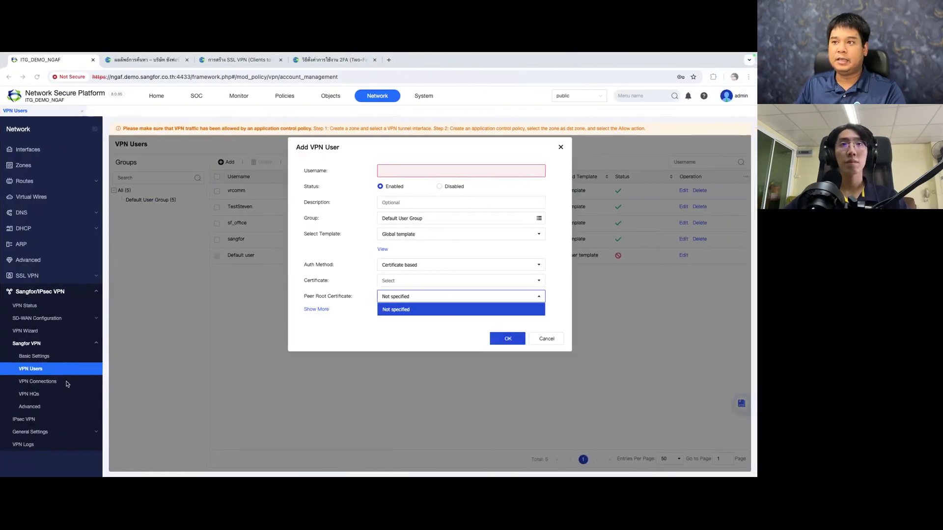
click(533, 335)
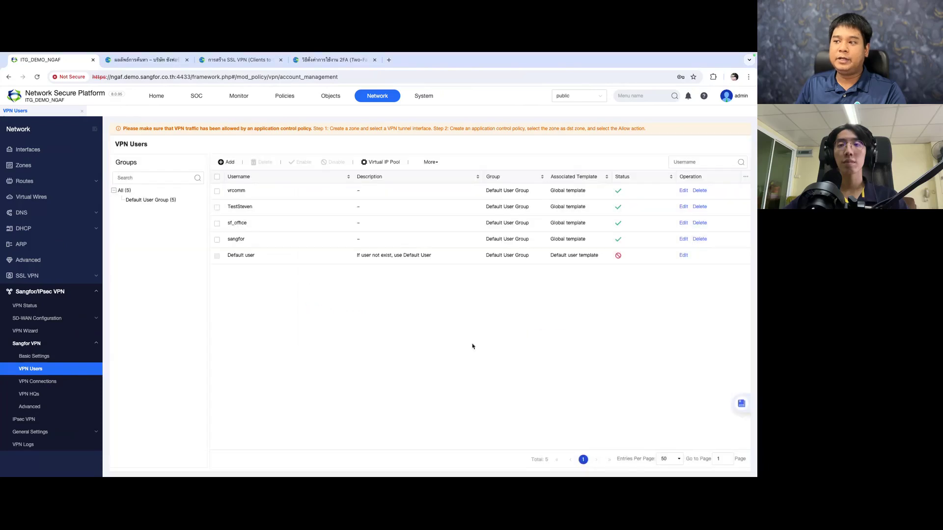
click(50, 387)
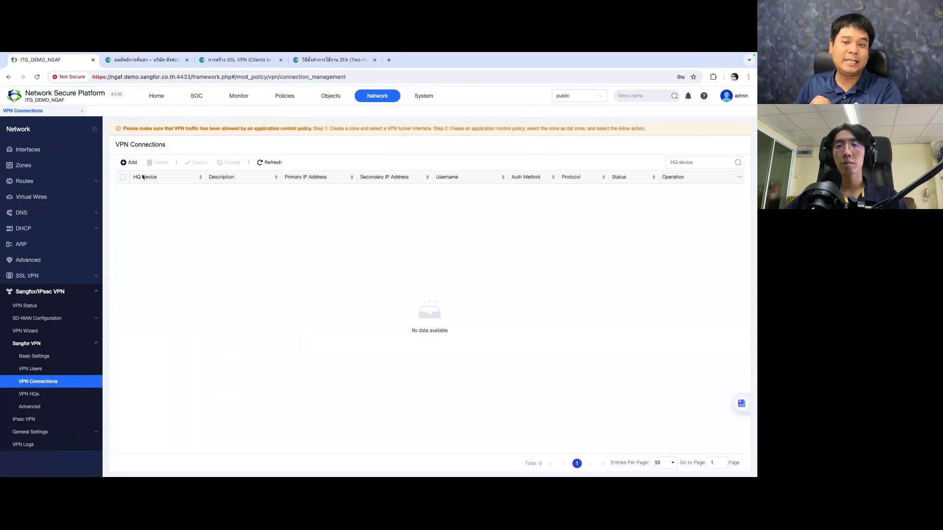
Start adding a VPN connection, name its HQ device HQ1 and point out the Shared Key field
click(128, 163)
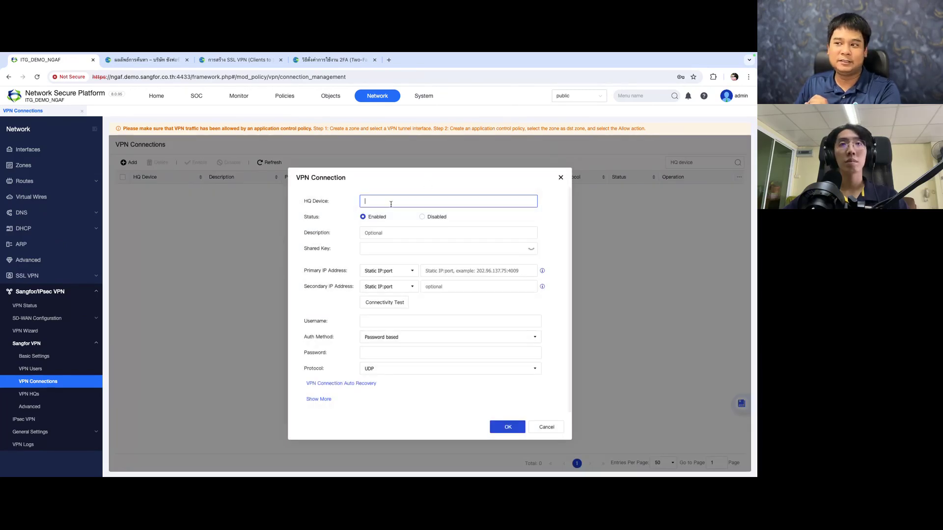
text(HQ1)
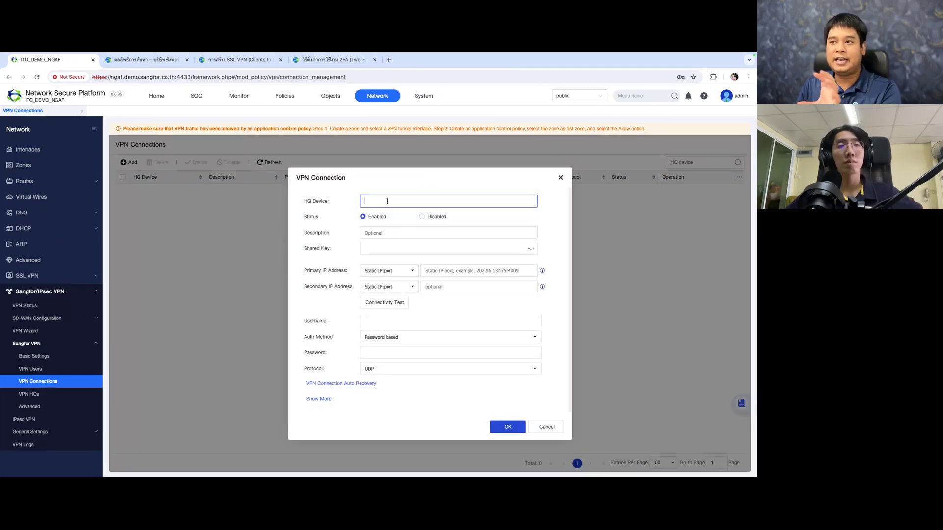
click(380, 248)
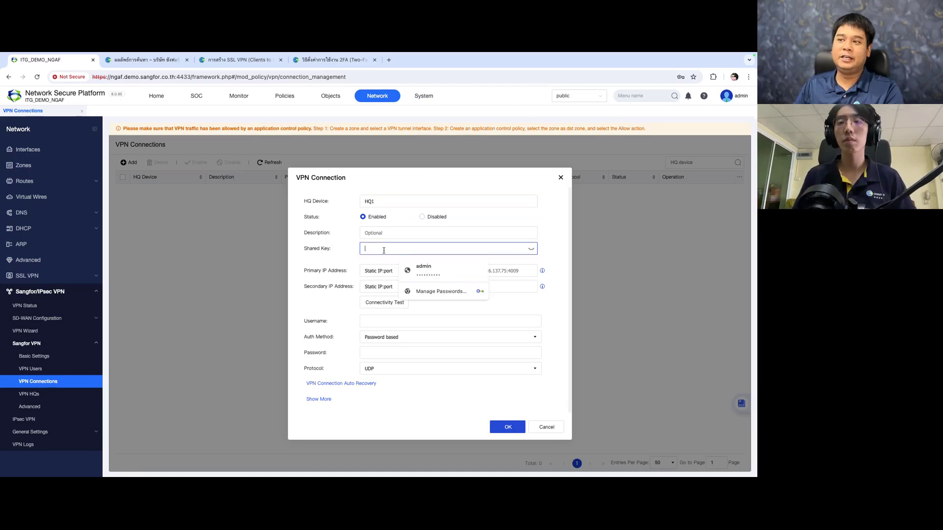
click(298, 285)
Go through the VPN connection's Primary IP Address, Connectivity Test, Username, authentication and Auto Recovery settings
click(456, 271)
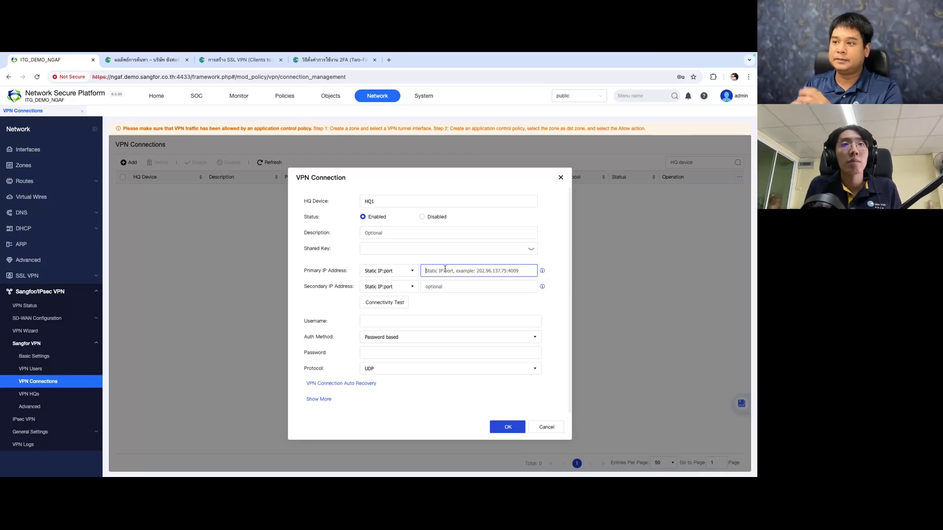
click(444, 271)
click(384, 302)
click(481, 333)
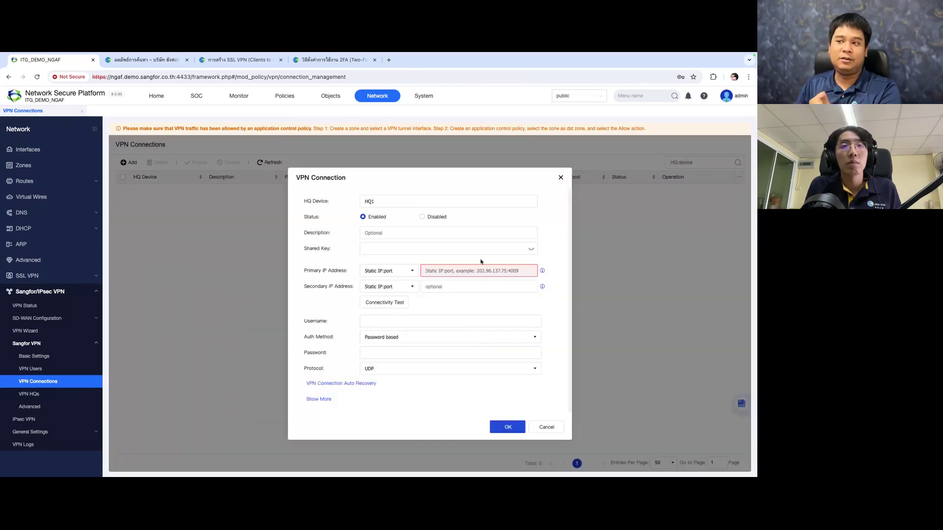
mouse_move(448, 275)
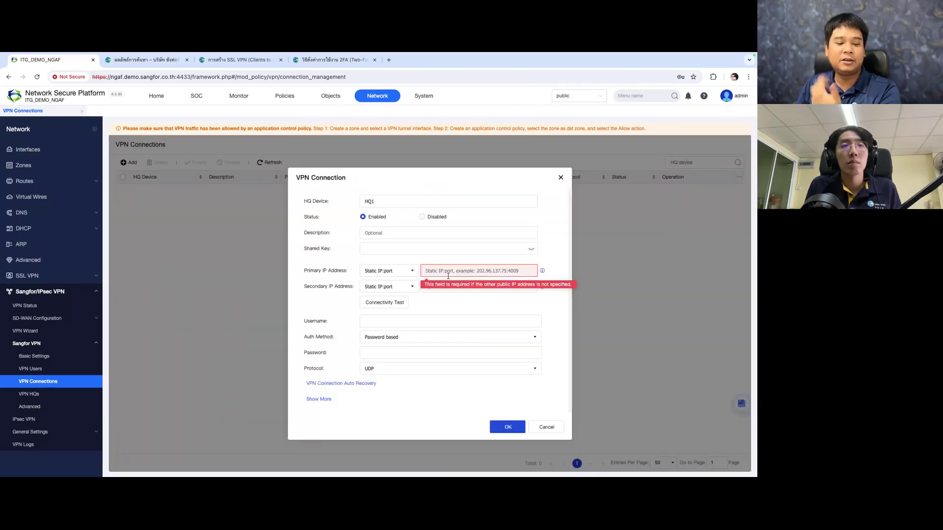
click(385, 320)
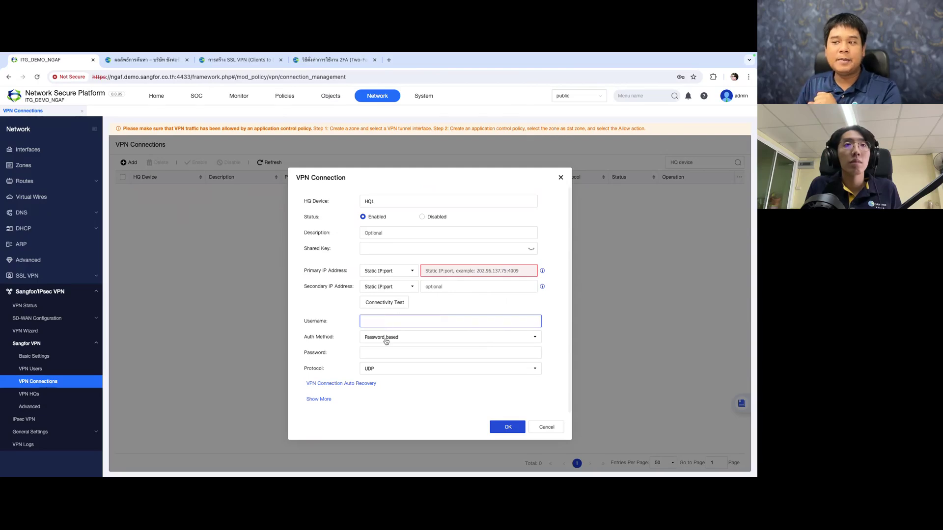
click(400, 382)
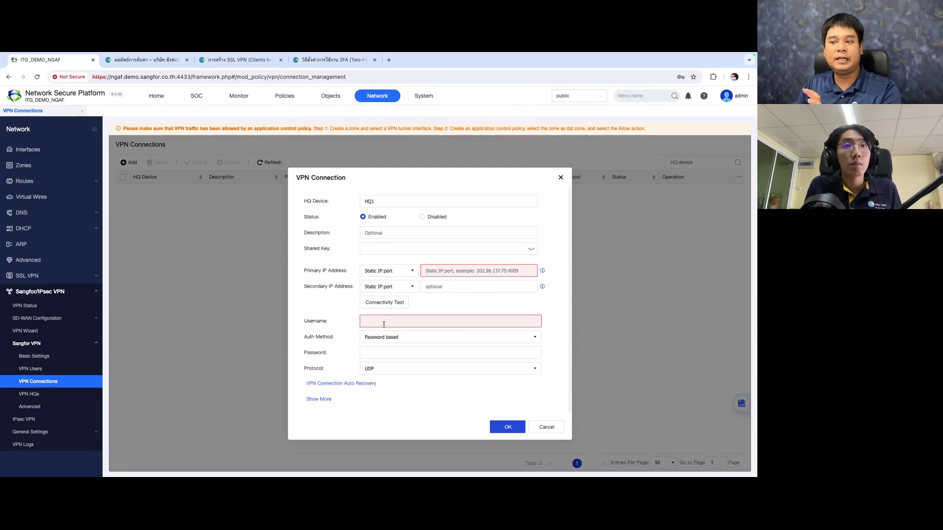
click(364, 385)
click(346, 384)
Glance at the Branch setting slide, return to the firewall console and view the VPN connection's protocol options
key(alt+Tab)
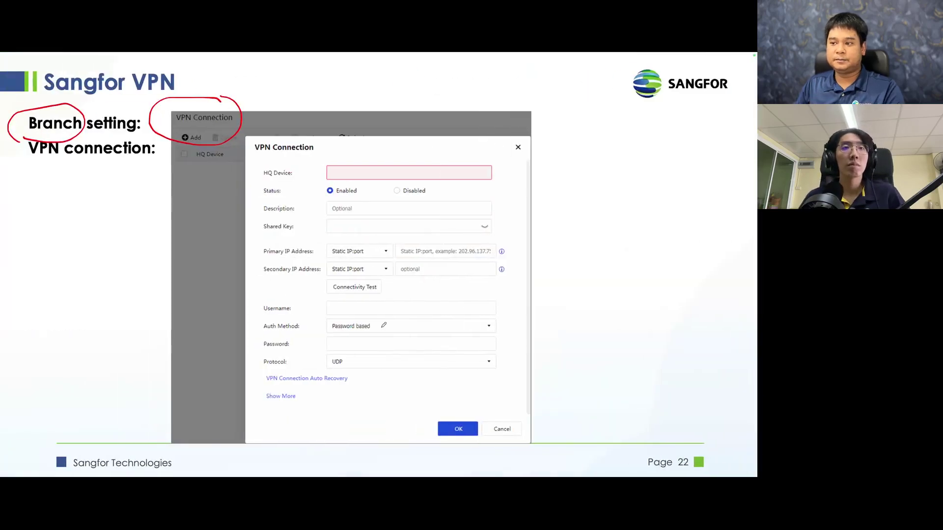
key(alt+Tab)
click(314, 367)
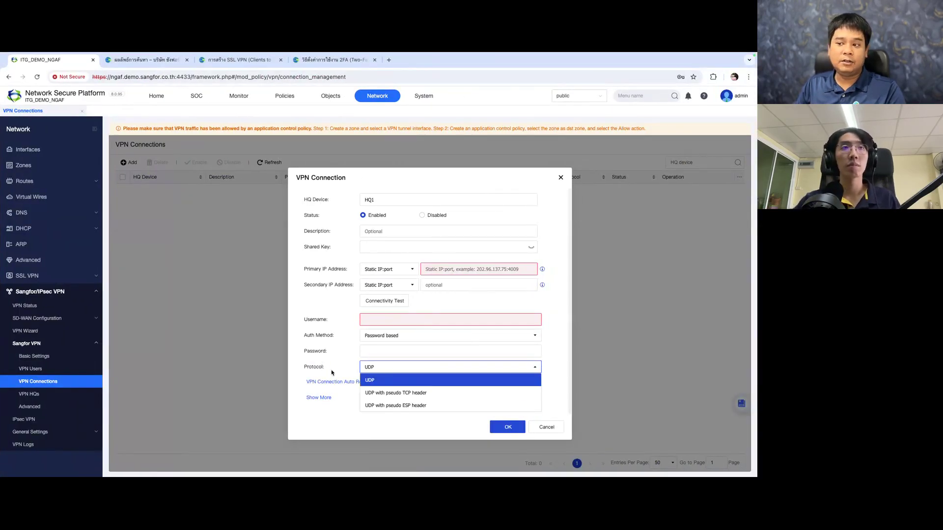
click(331, 373)
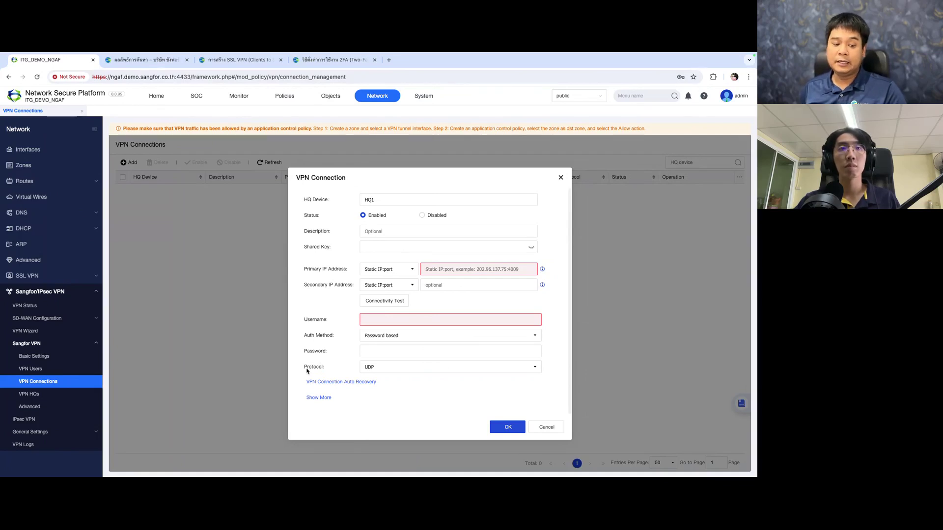
Demonstrate the VPN connection's protocol choices UDP and UDP with pseudo TCP header, ending on UDP with pseudo ESP header
click(401, 369)
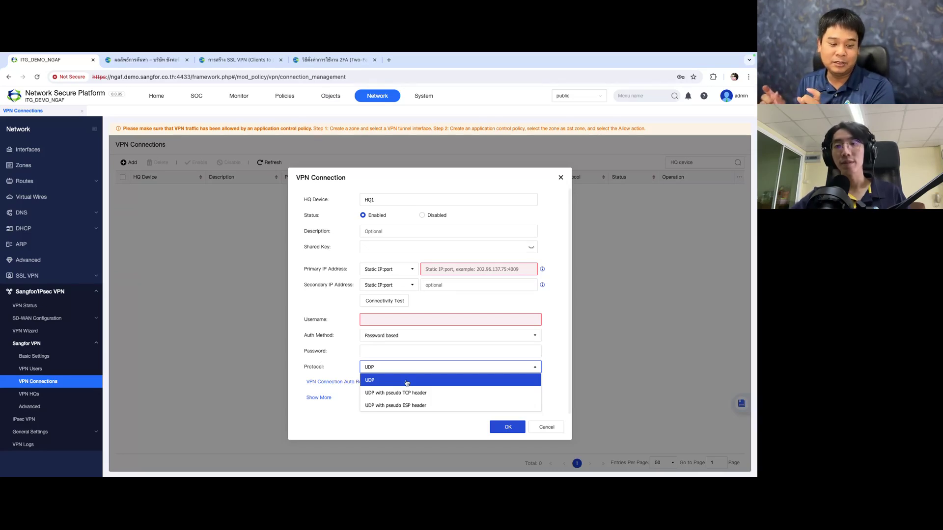
click(407, 383)
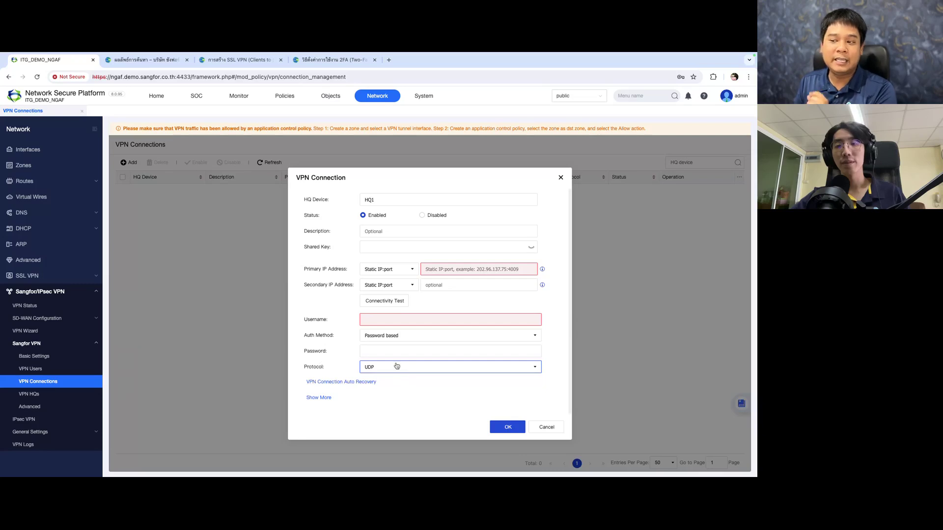
click(396, 366)
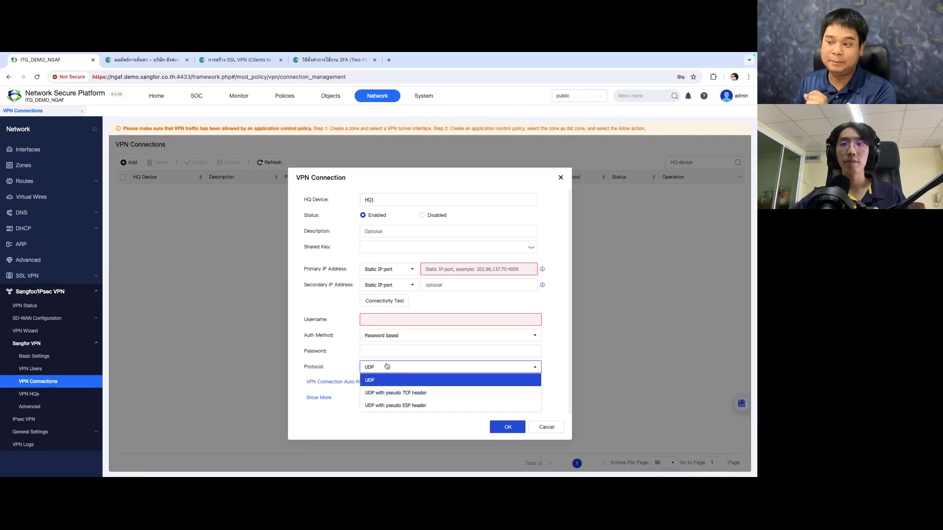
click(412, 396)
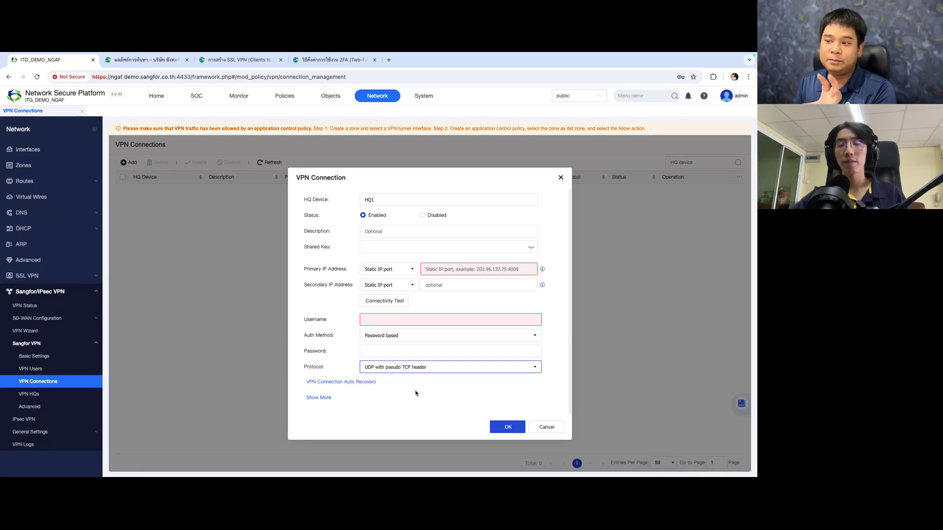
click(425, 368)
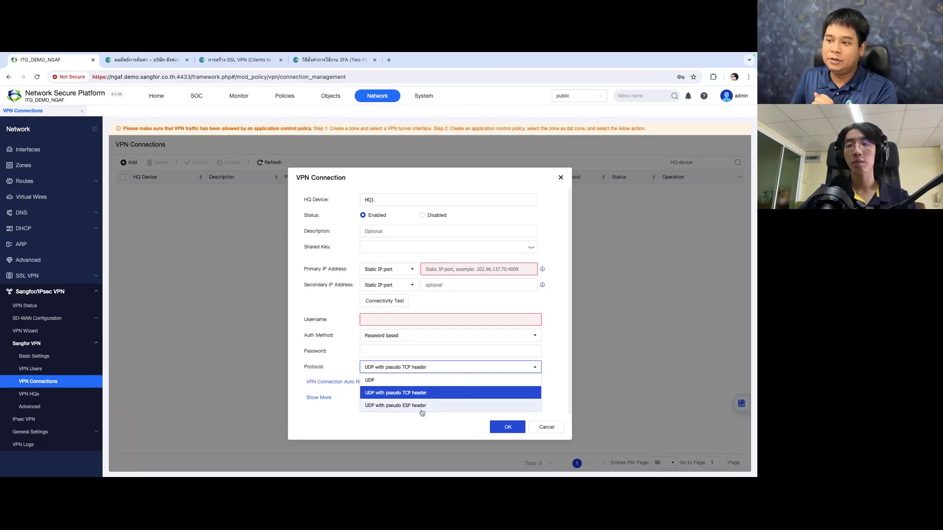
click(440, 407)
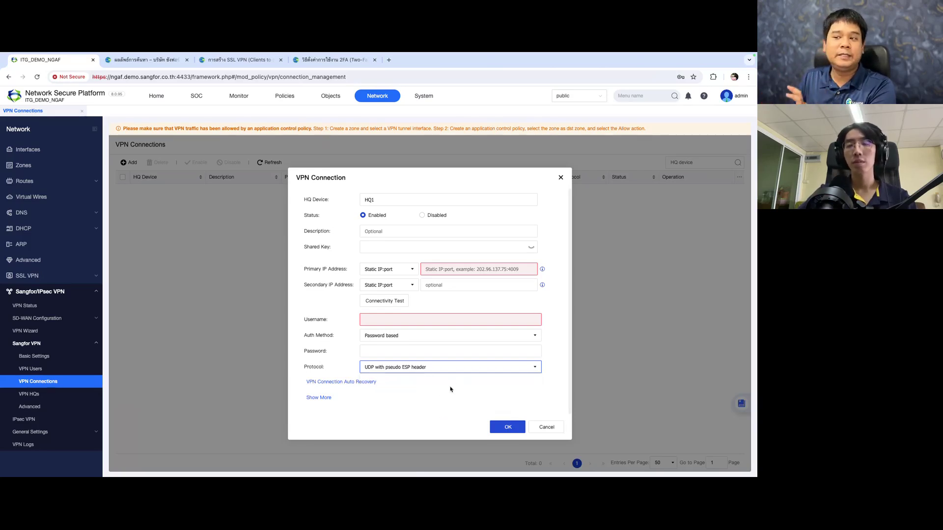
Switch to the slides, advance to the VPN comparison table and tick the IPSec VPN and Sangfor VPN column headings
key(alt+Tab)
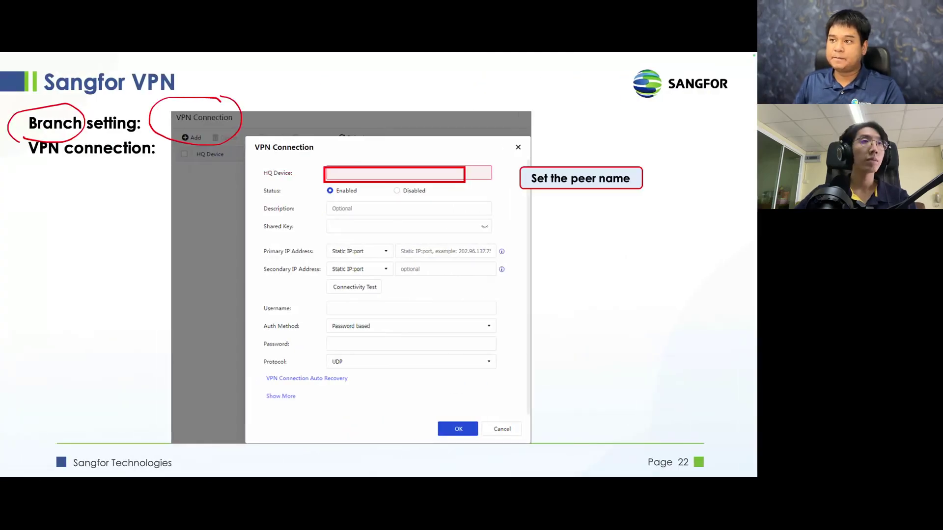
key(Right)
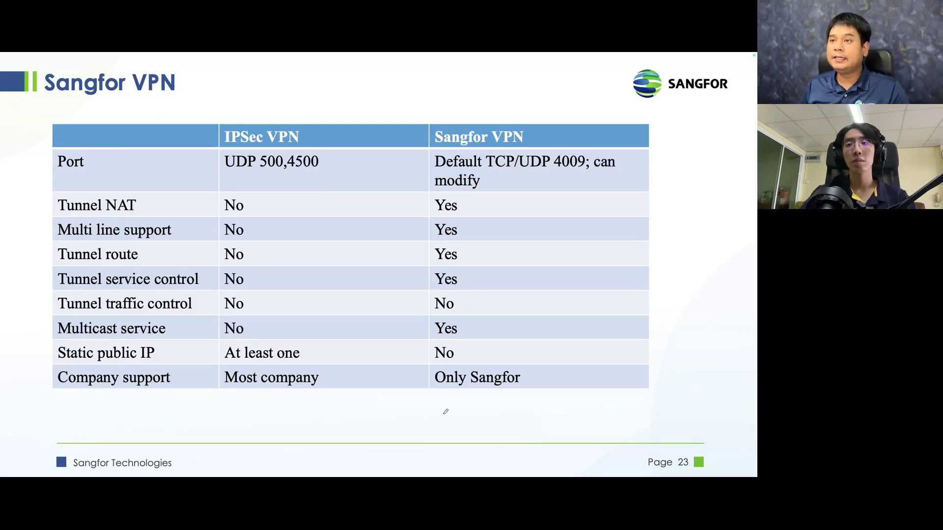
drag(314, 126, 332, 112)
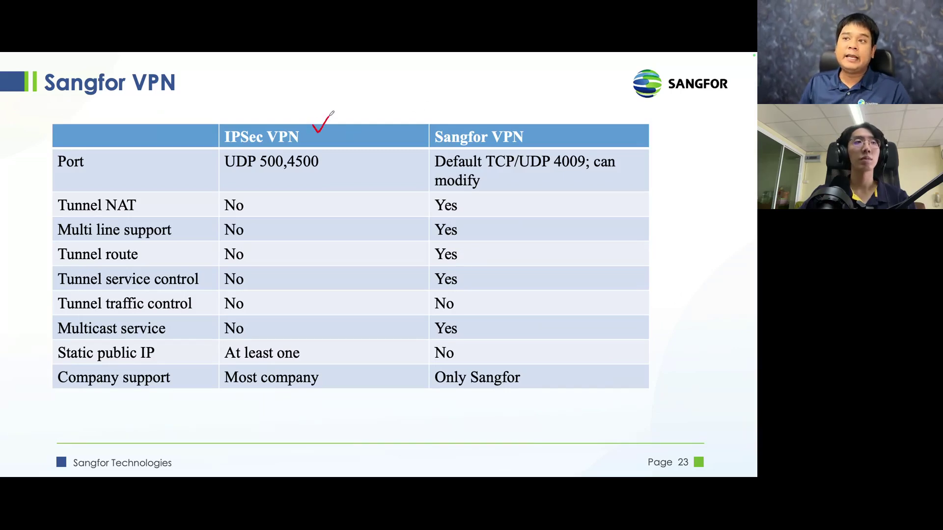
drag(554, 132, 570, 117)
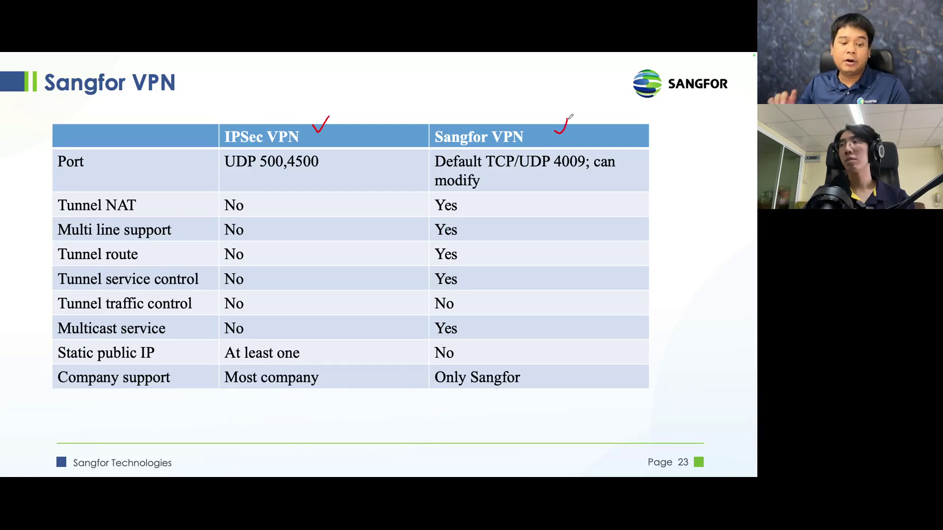